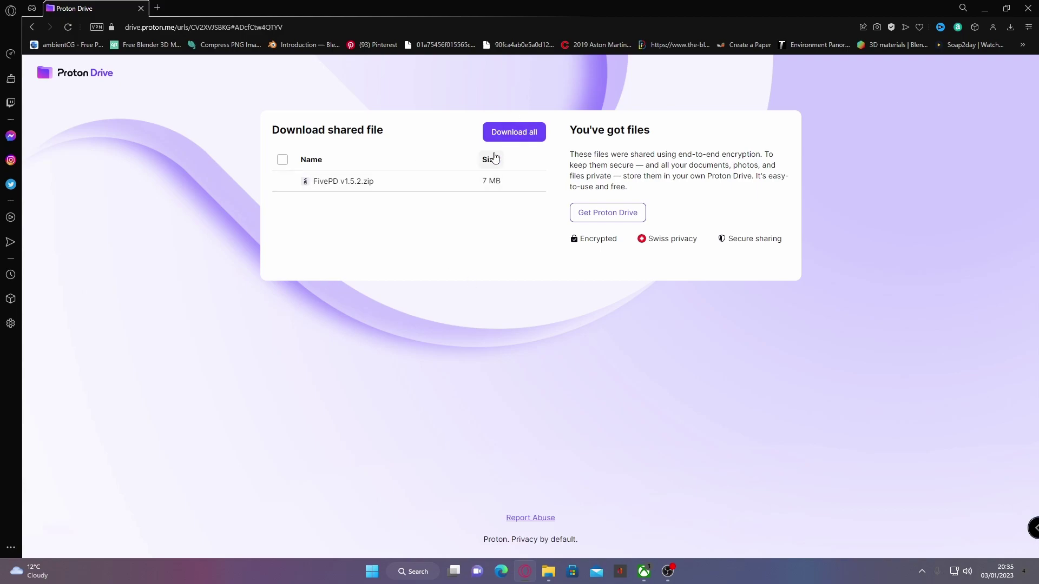
Step: Download FivePD v1.5.2.zip from the Proton Drive share and open it in WinRAR
click(512, 133)
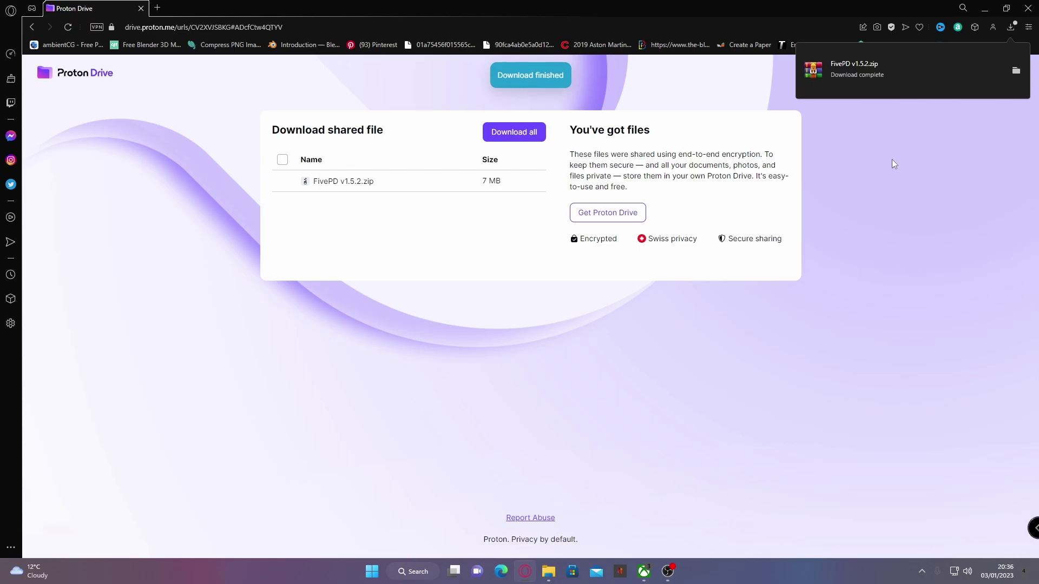
click(921, 69)
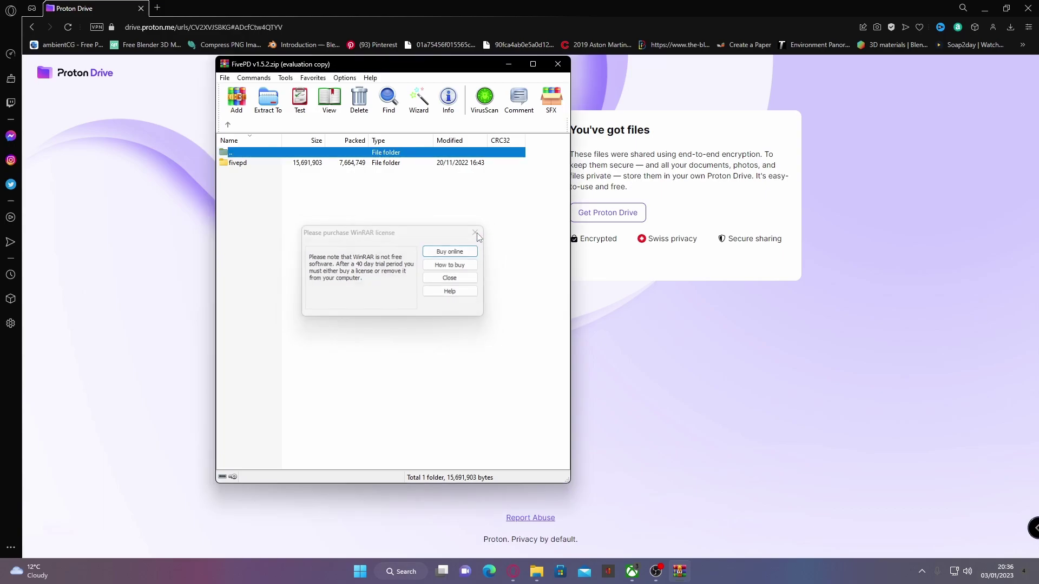
Step: Dismiss WinRAR's licence reminder, inspect the fivepd folder's contents, and minimize the browser
click(477, 235)
double_click(302, 163)
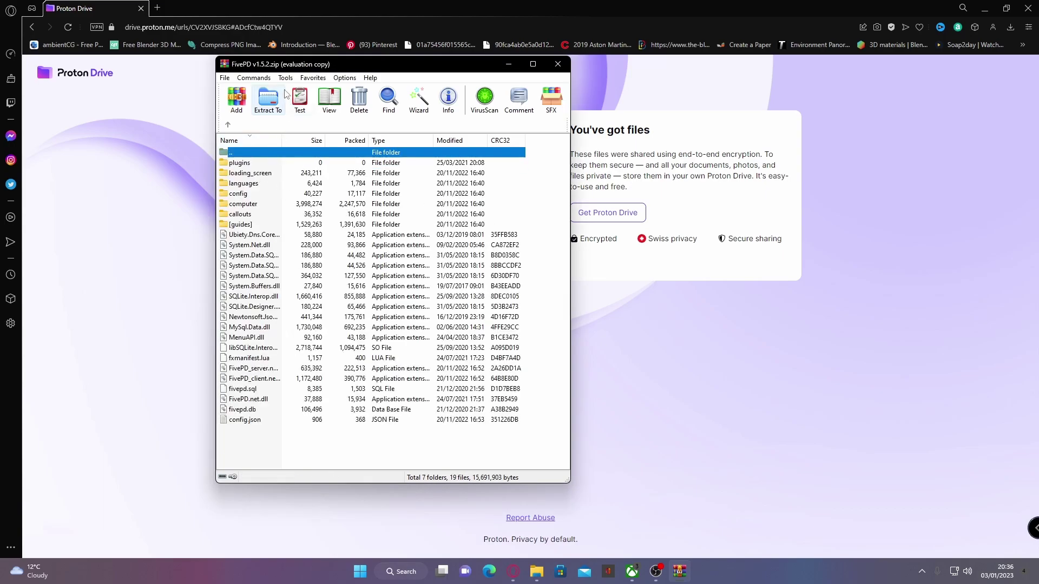
drag(270, 64, 530, 68)
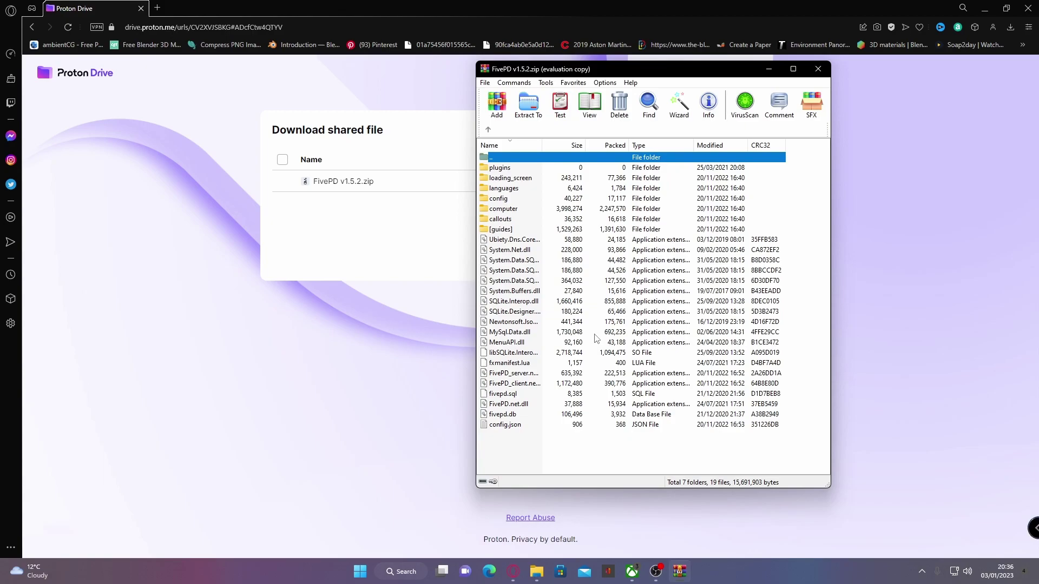
click(487, 130)
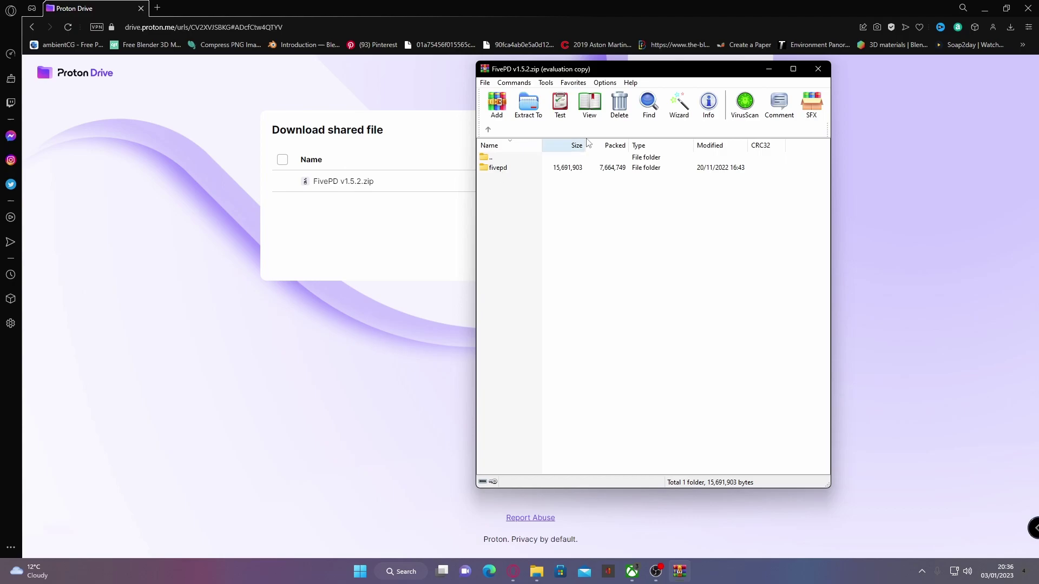
click(985, 8)
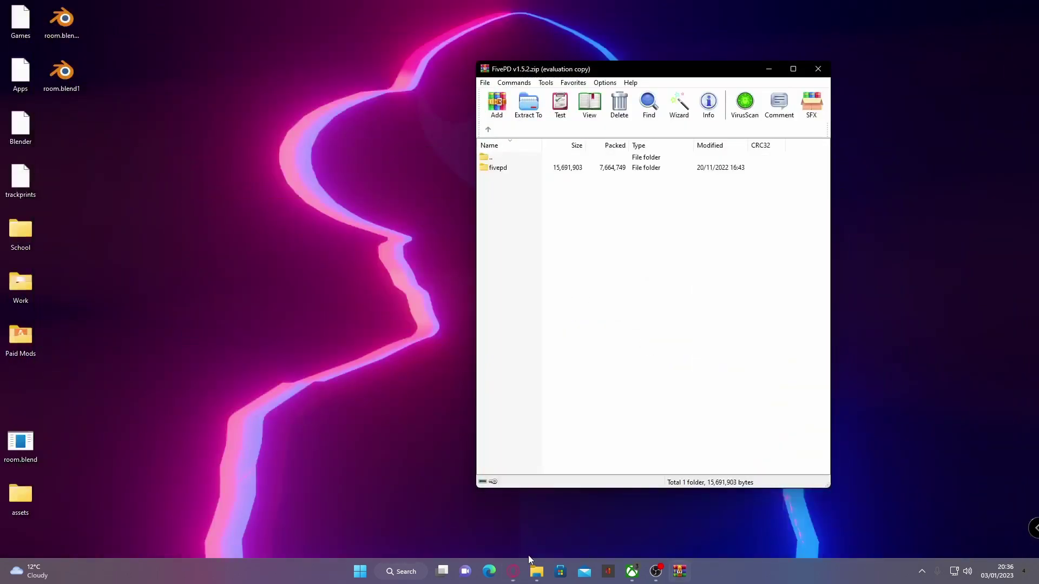
click(534, 564)
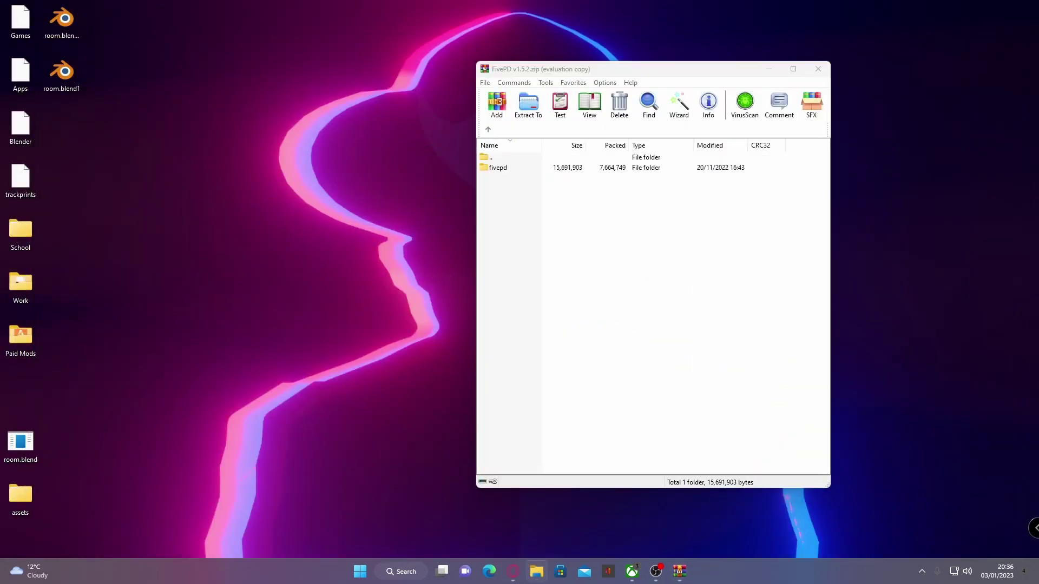
Step: Place Explorer beside WinRAR and browse to C:\fxserver\txData\CFXDefault_47162C.base\resources
drag(426, 62, 302, 42)
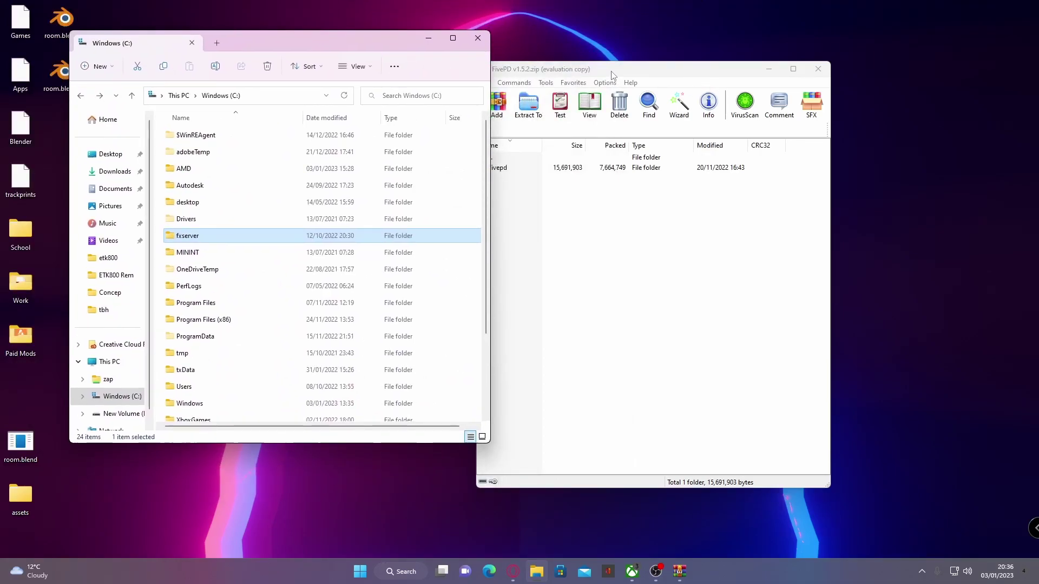
drag(613, 76, 732, 47)
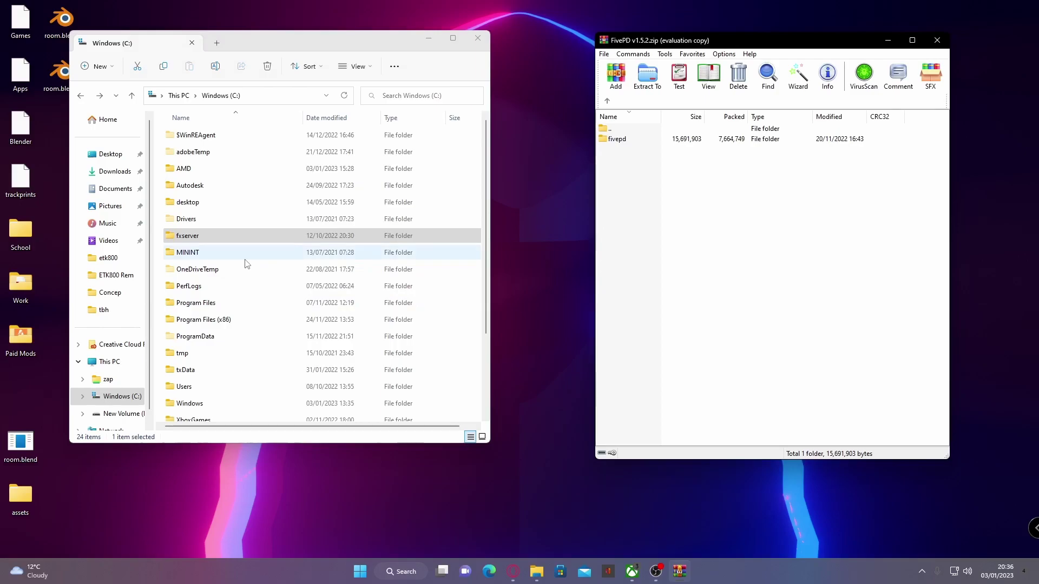
double_click(209, 235)
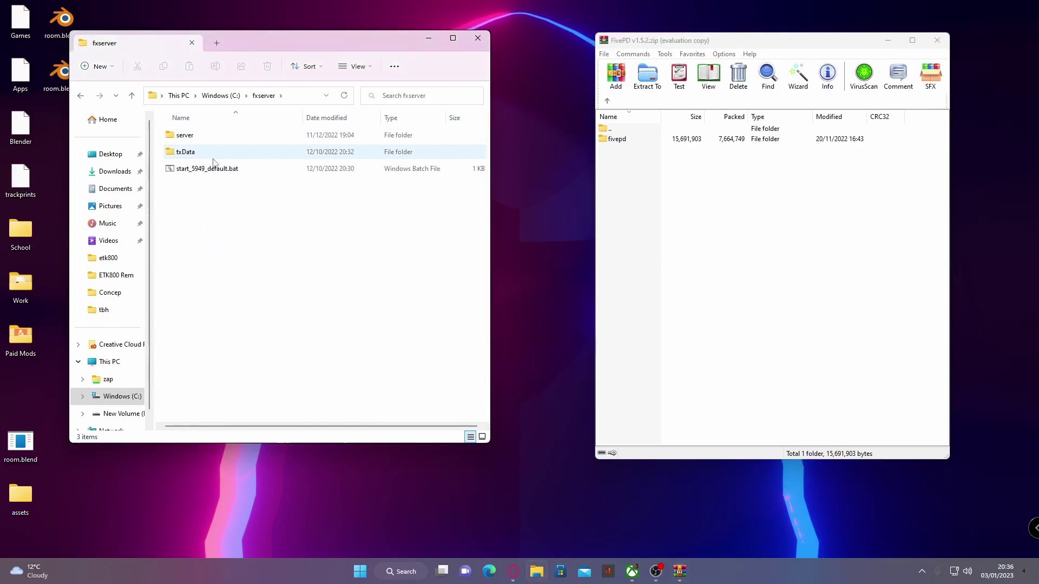
double_click(206, 154)
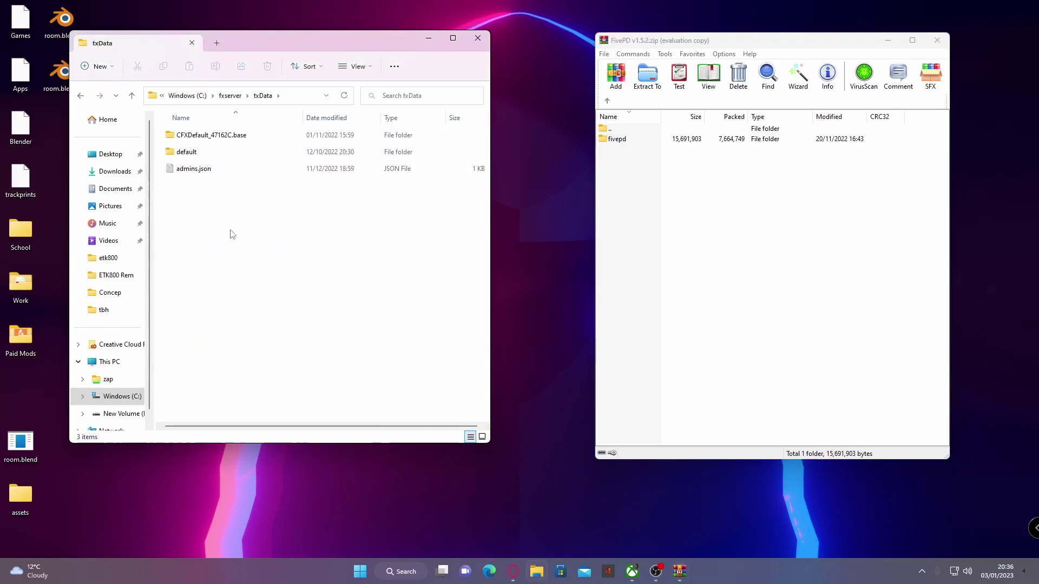
double_click(218, 138)
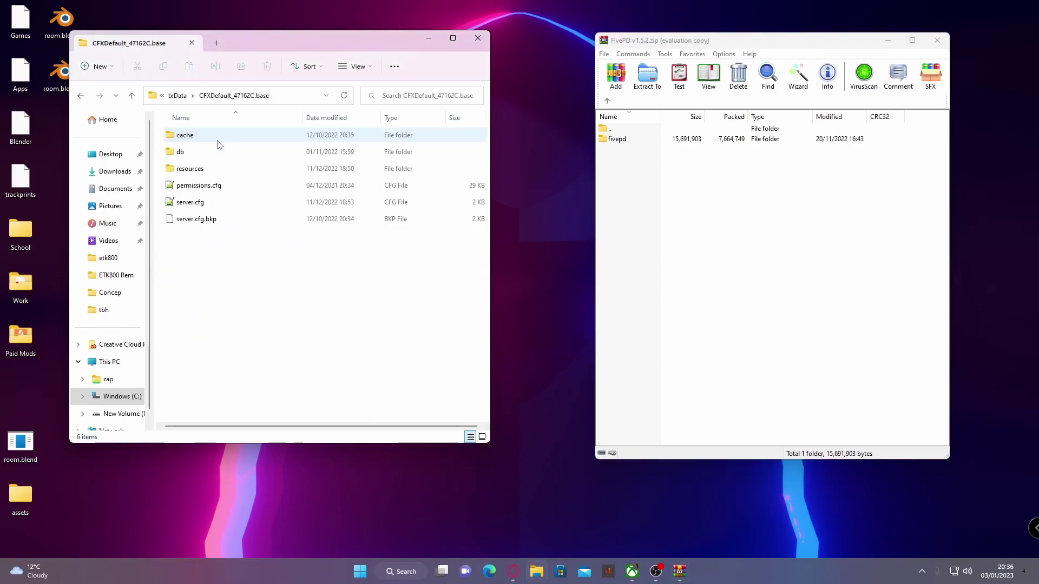
double_click(201, 172)
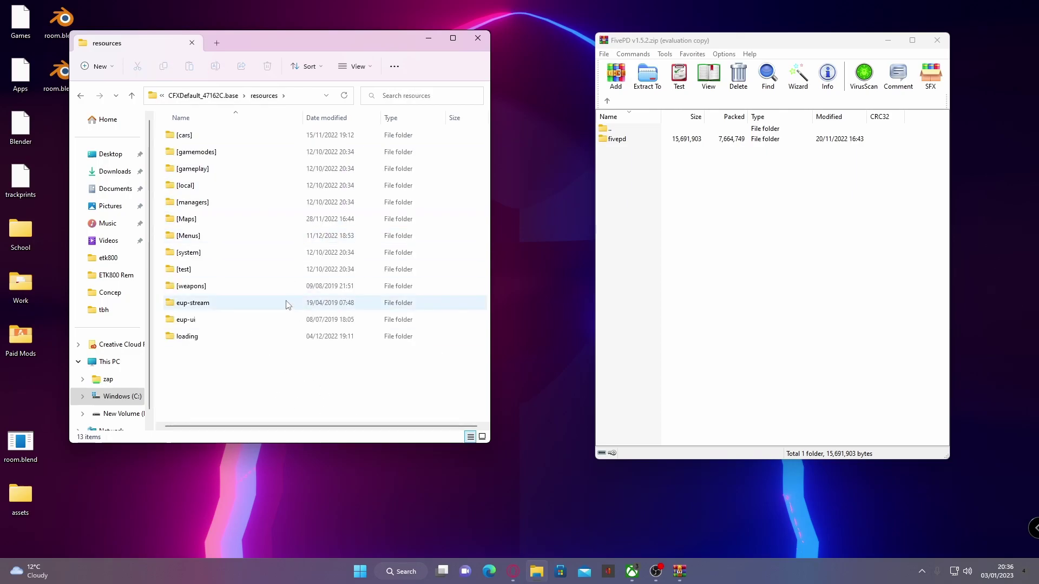
click(821, 230)
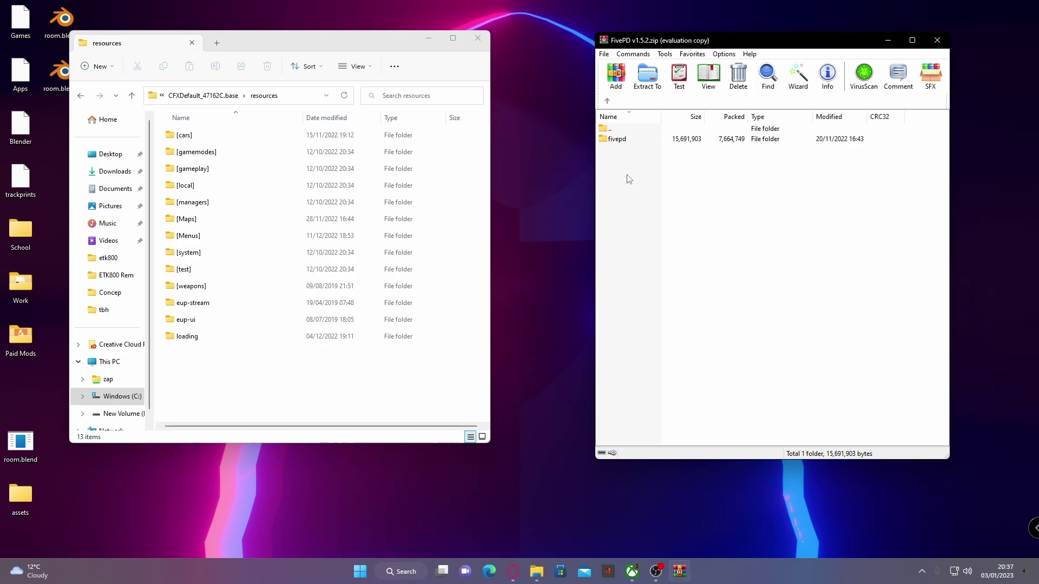
Step: Drag the archive's fivepd folder into resources, keep its name, then go up to CFXDefault_47162C.base
double_click(625, 140)
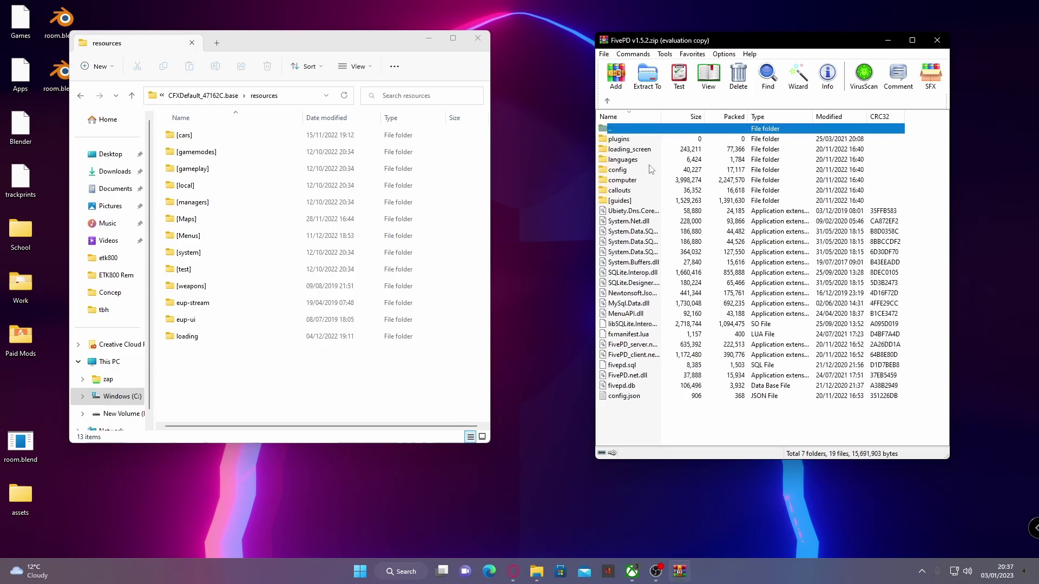
click(607, 101)
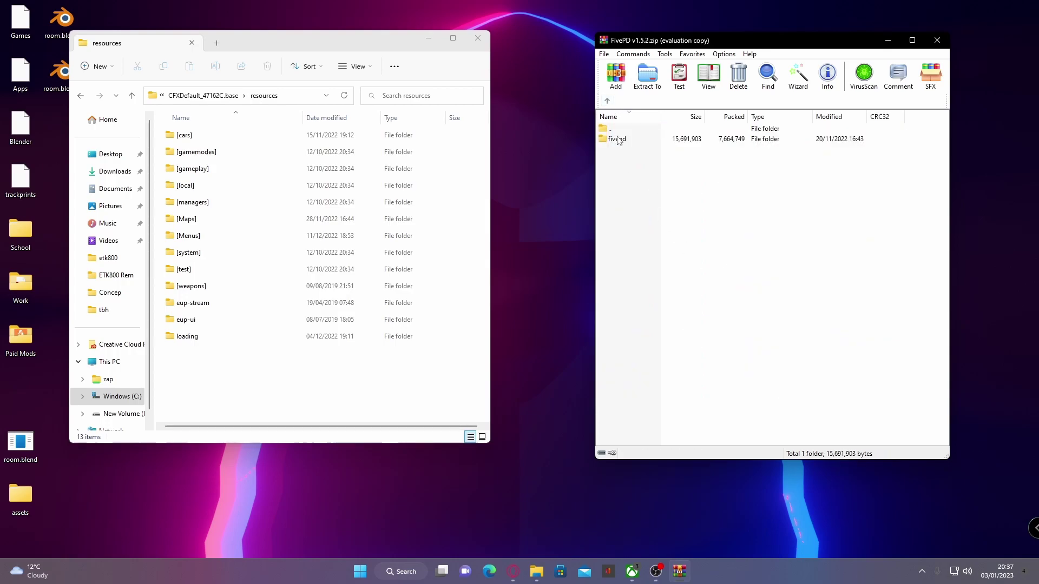
drag(621, 140, 260, 365)
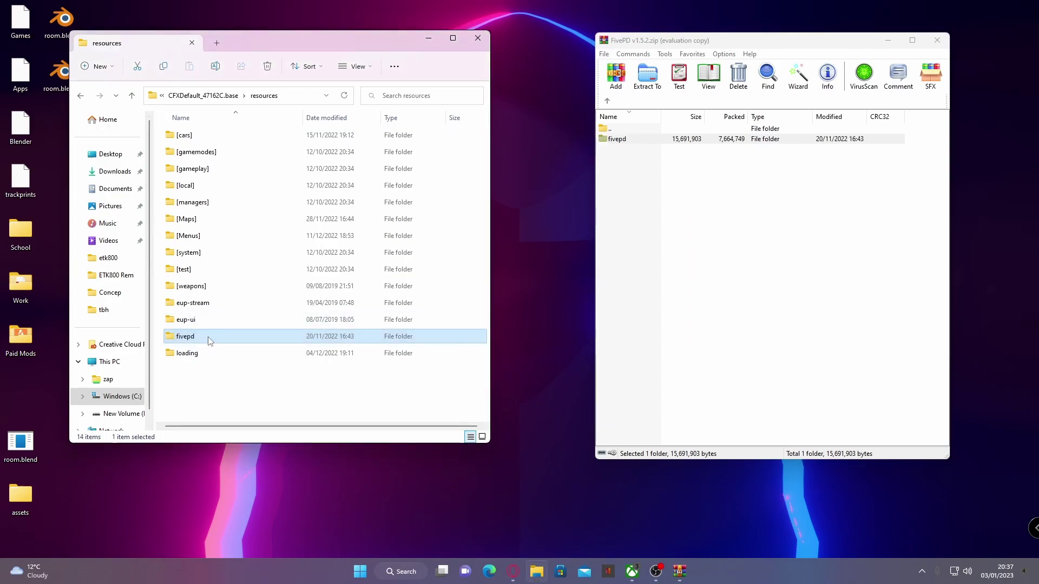
key(F2)
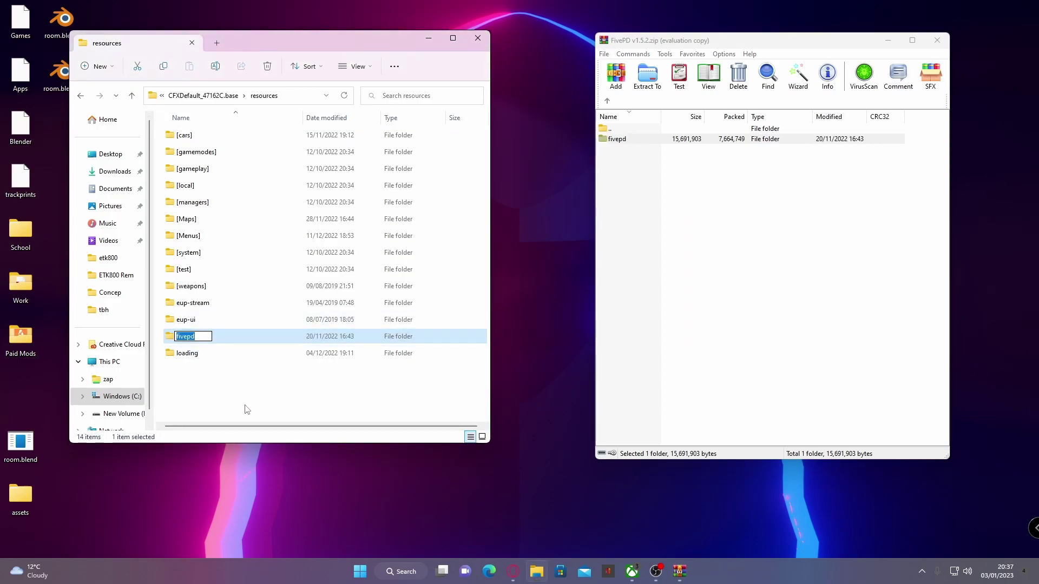
click(245, 407)
click(203, 98)
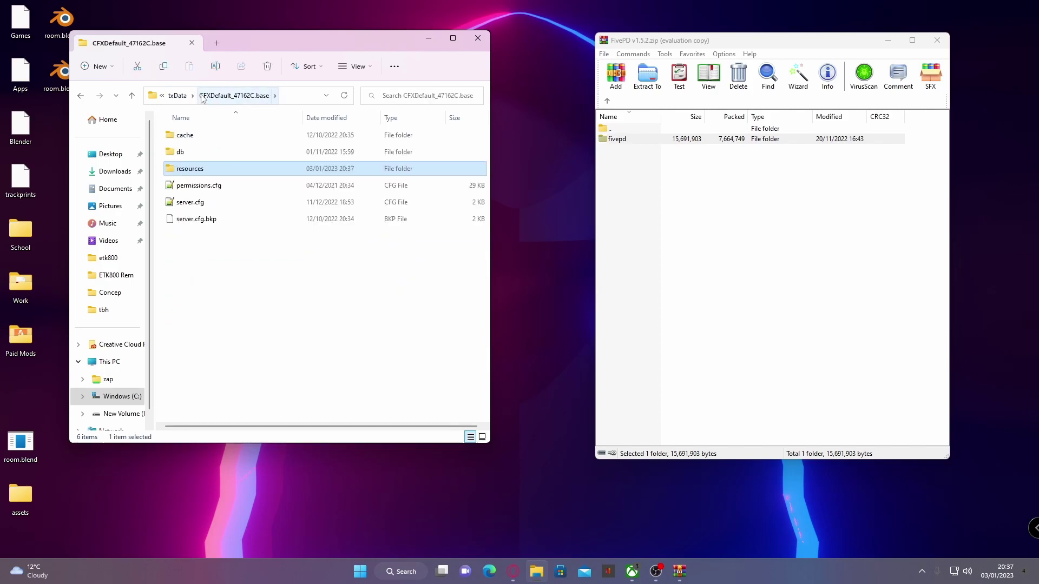
Step: Open server.cfg in Notepad++ and add 'ensure fivepd' below the ensure eup-ui line
double_click(231, 208)
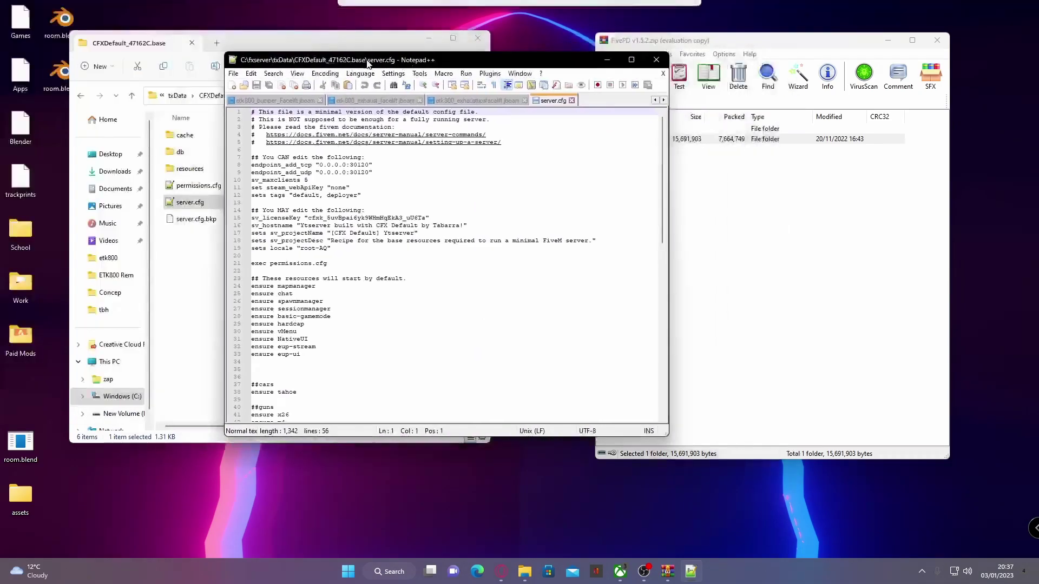
scroll(467, 316, down, 5)
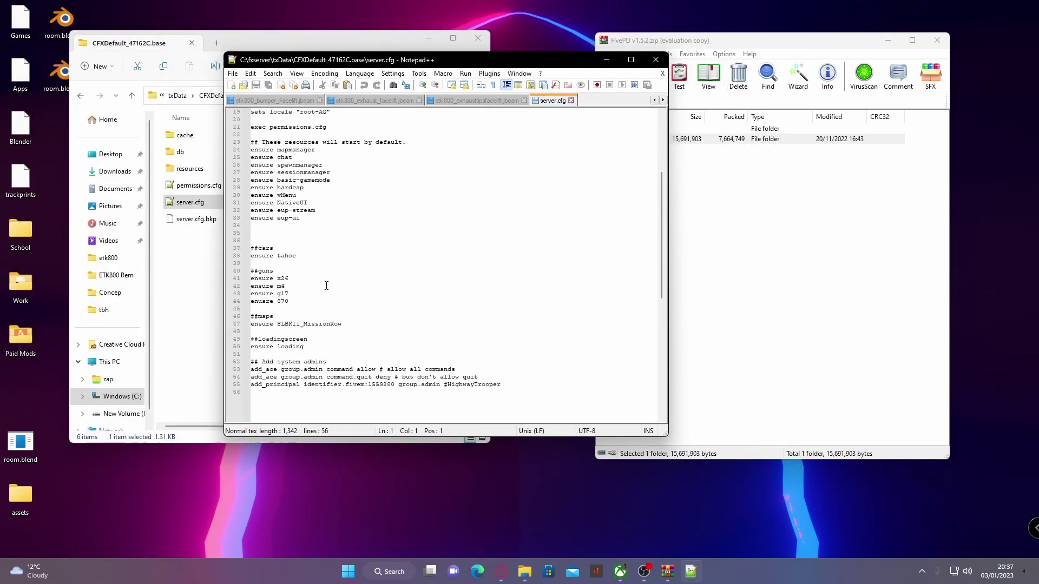
click(326, 218)
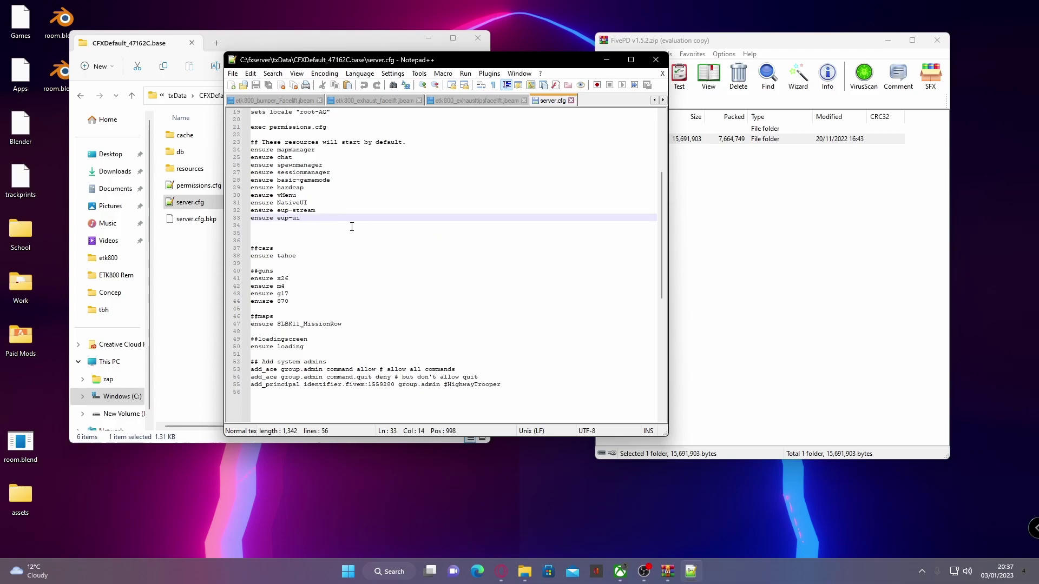
key(Return)
text(ensure )
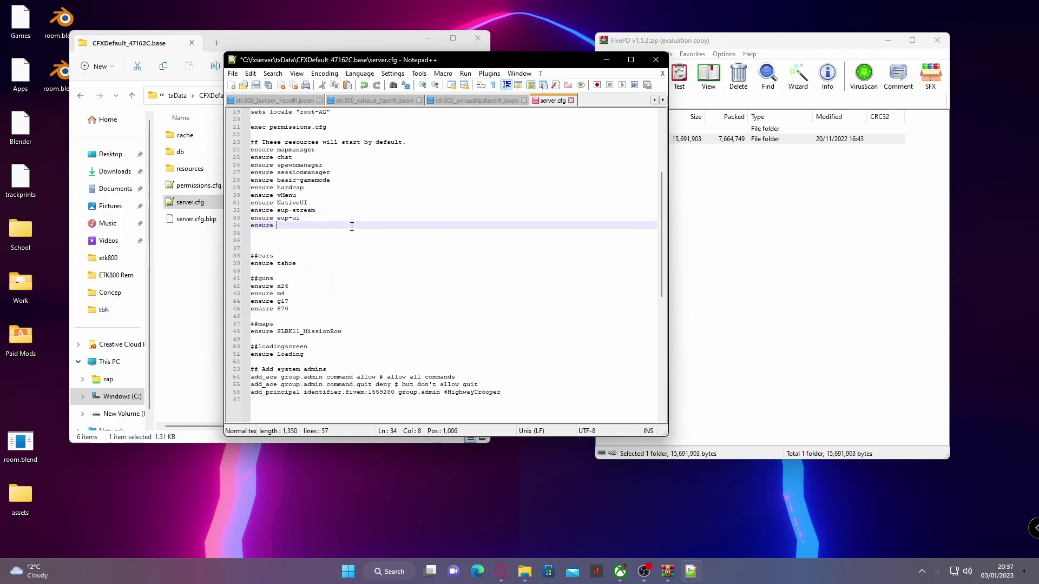
text(fivepd)
Step: Add a ##fivepd comment above 'ensure fivepd' and save server.cfg
key(Up)
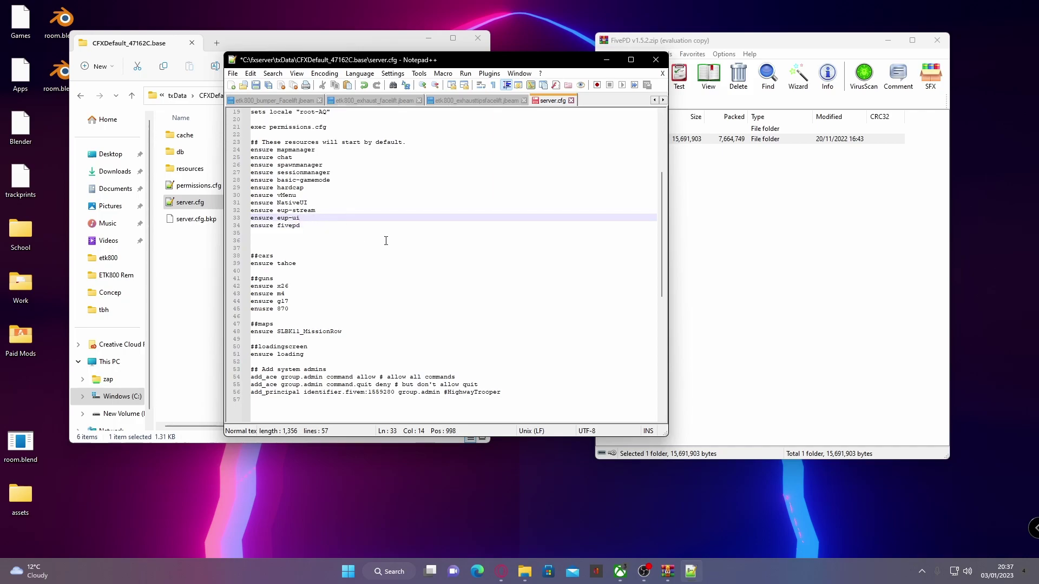
key(Return)
key(Return)
key(Return)
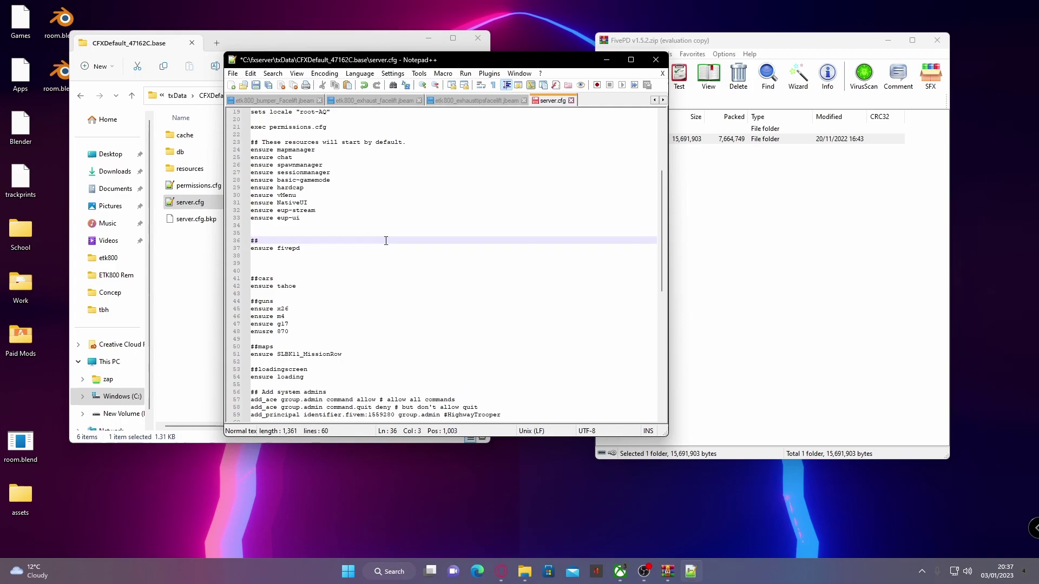
scroll(386, 240, up, 2)
scroll(319, 280, down, 2)
text(fivepd)
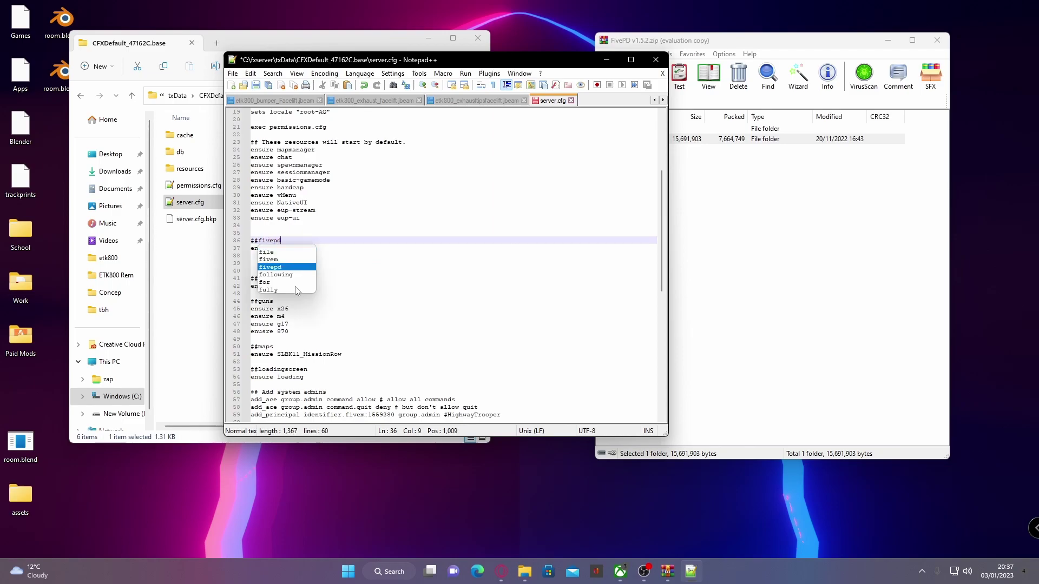
click(416, 242)
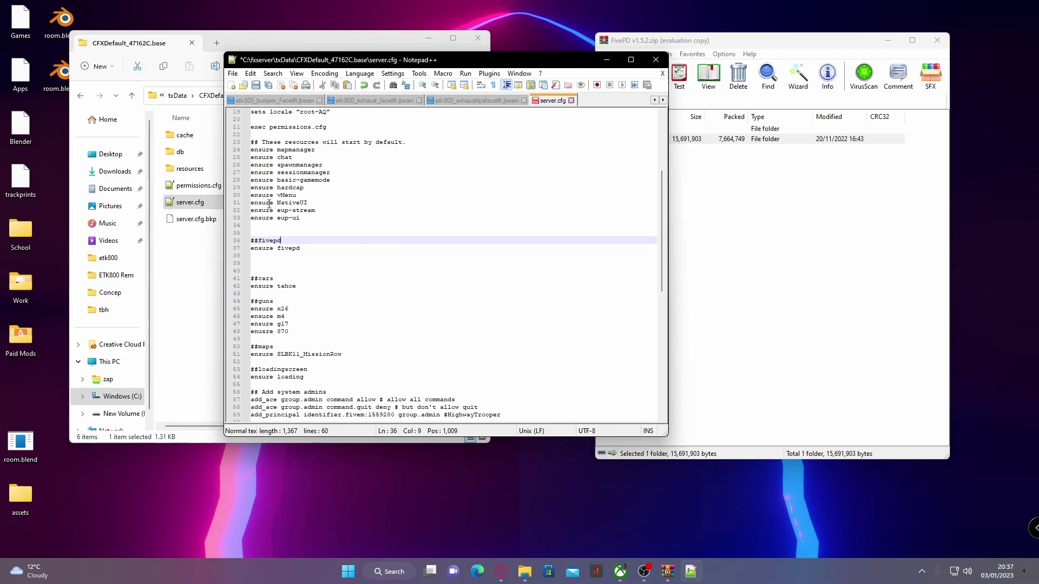
scroll(332, 260, up, 6)
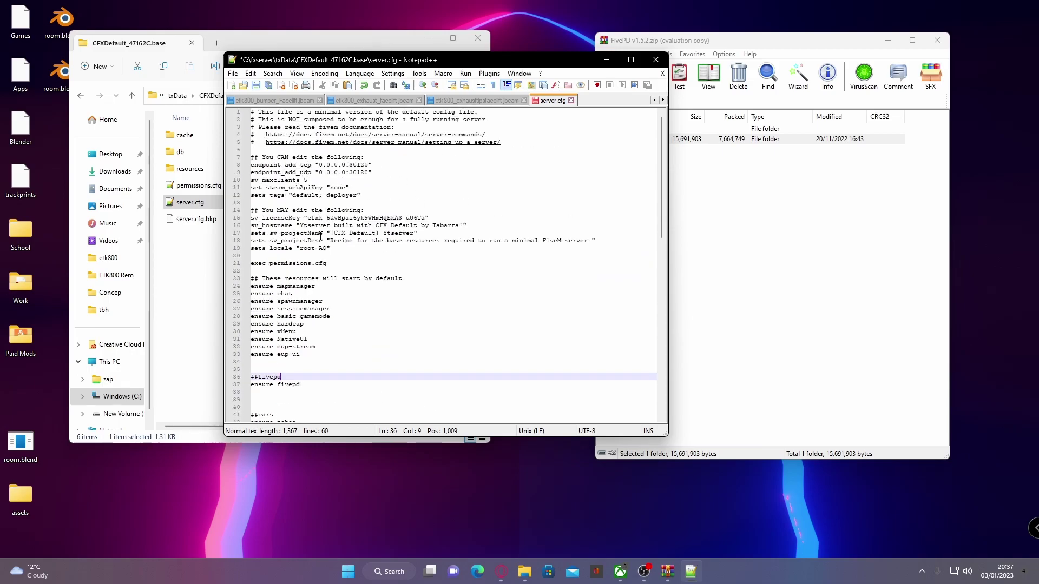
scroll(357, 252, down, 4)
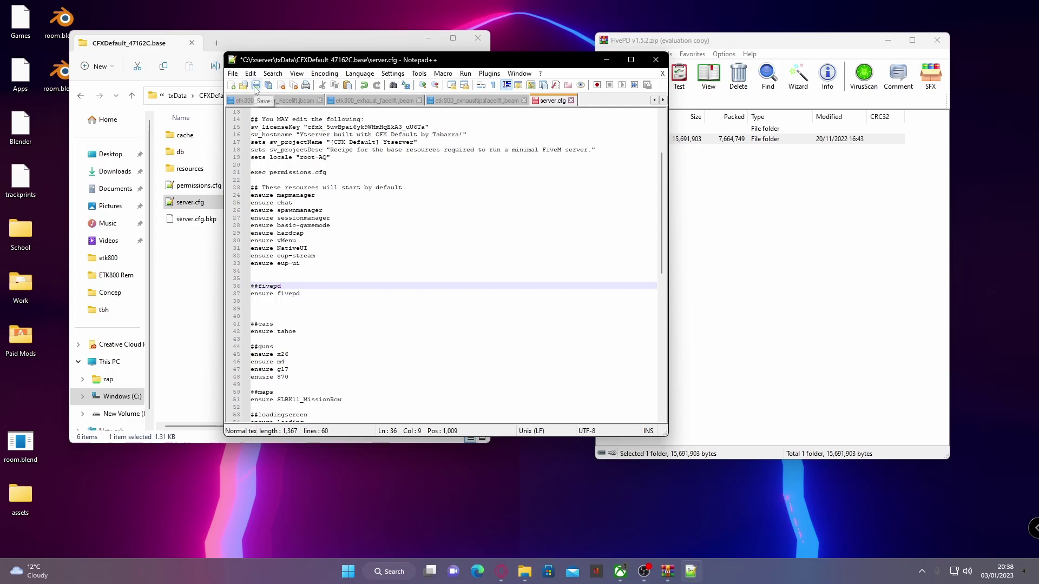
click(256, 85)
Step: Close Notepad++, open resources\fivepd, and inspect the callouts folder's files
click(655, 59)
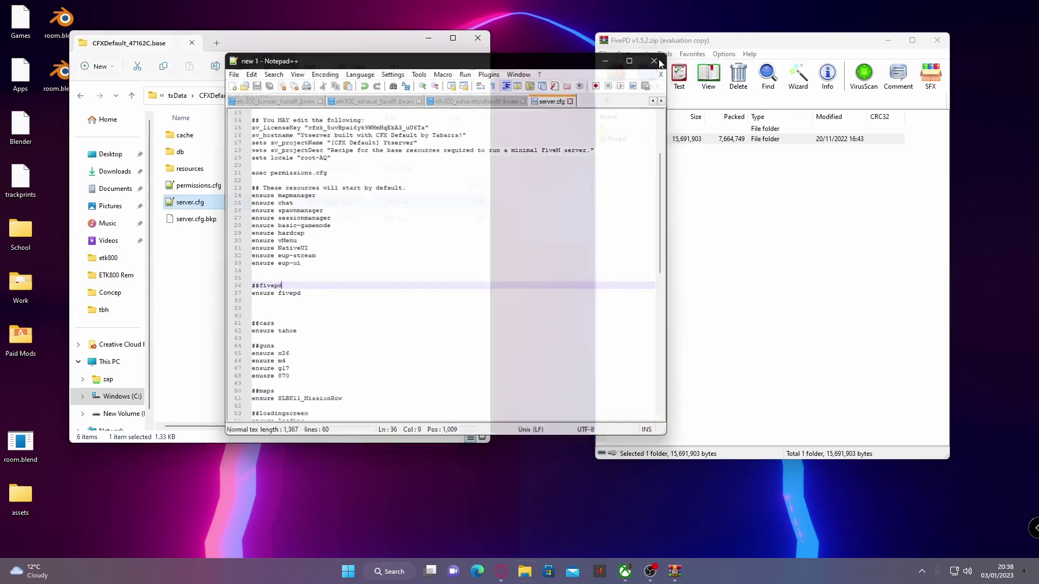
double_click(199, 169)
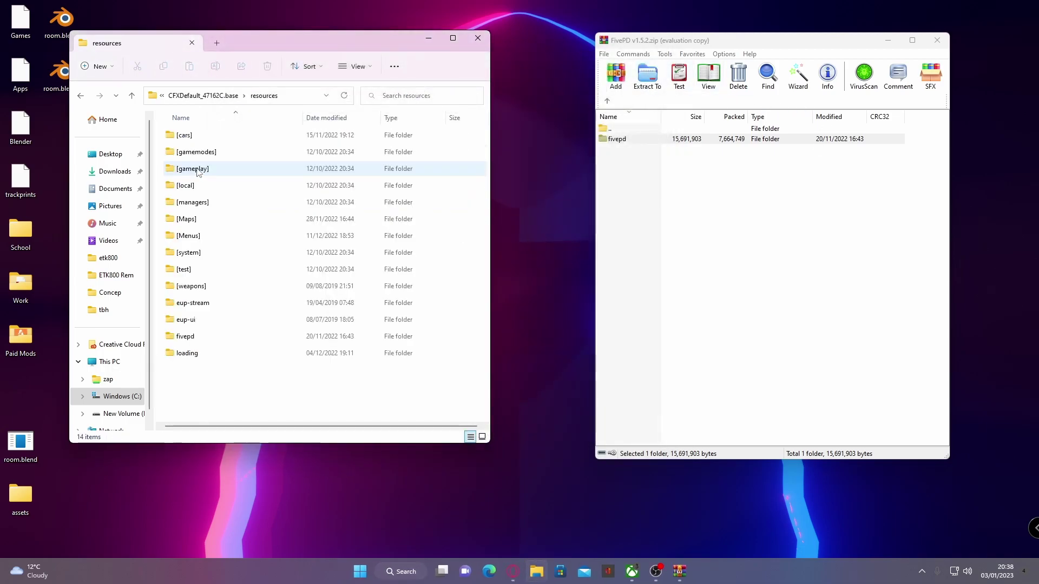
double_click(216, 335)
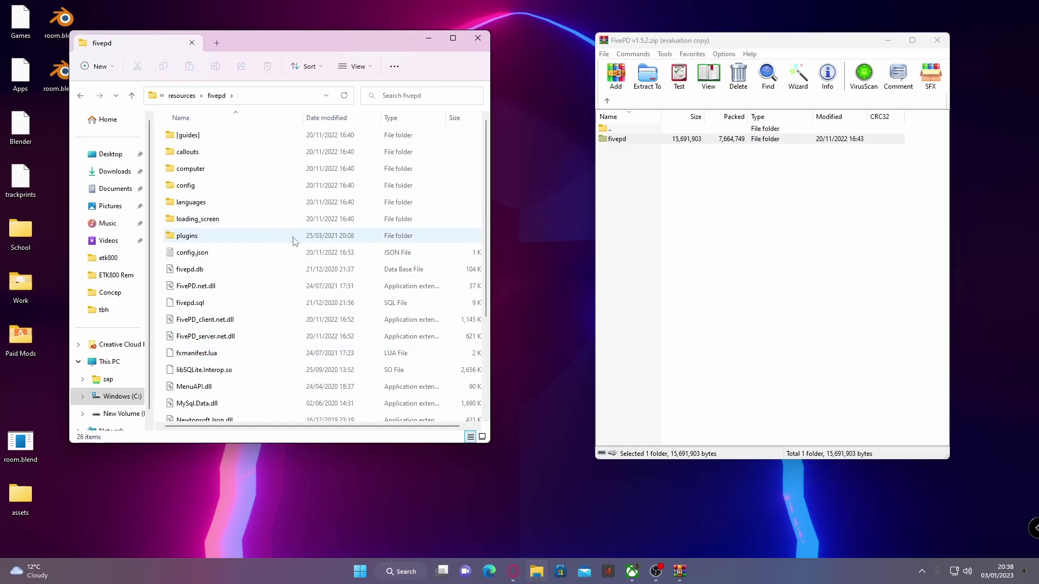
scroll(308, 312, down, 1)
scroll(309, 312, down, 2)
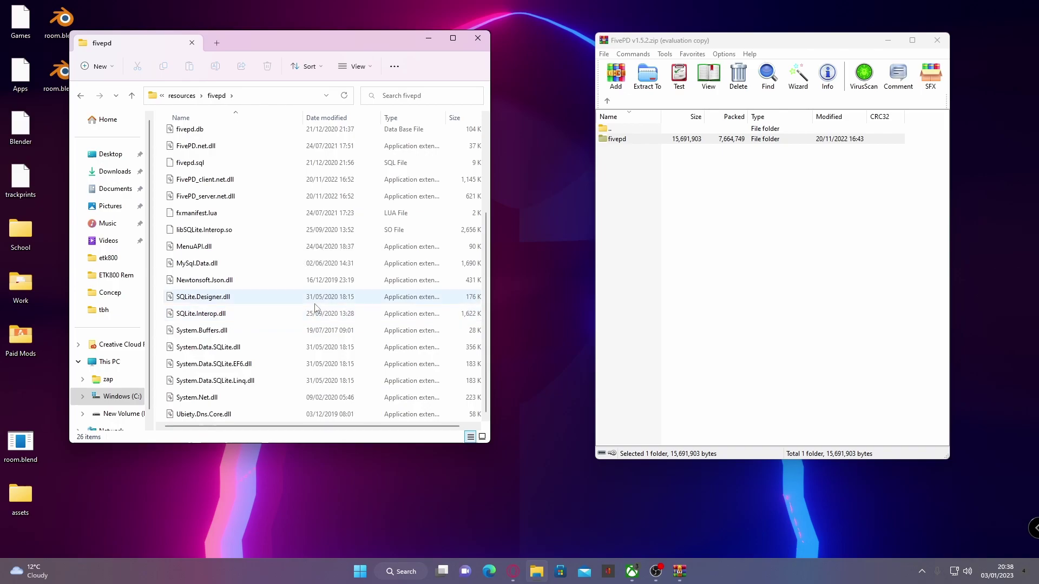
scroll(310, 314, up, 3)
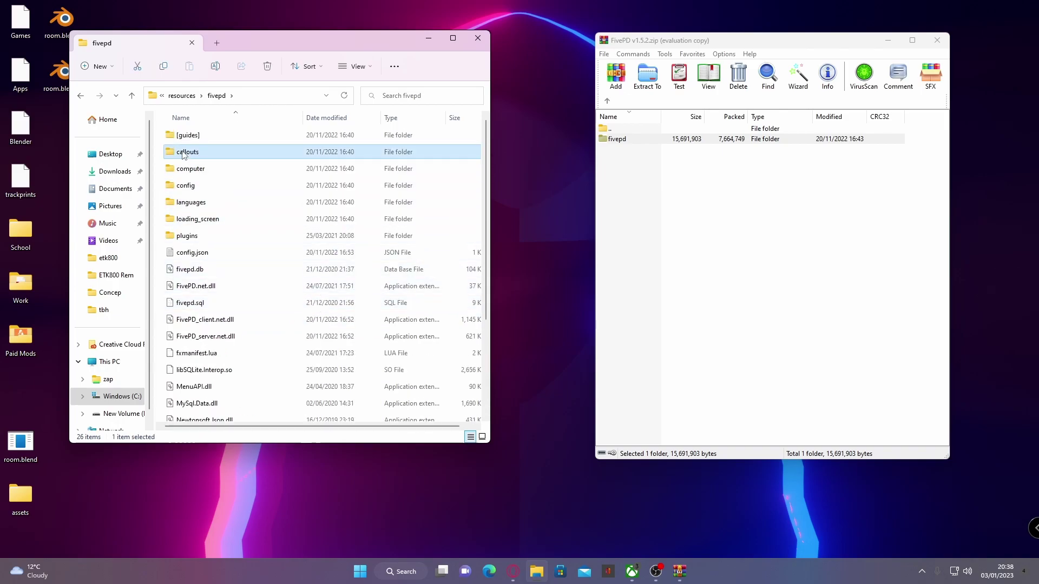
double_click(211, 153)
drag(373, 304, 260, 157)
click(313, 239)
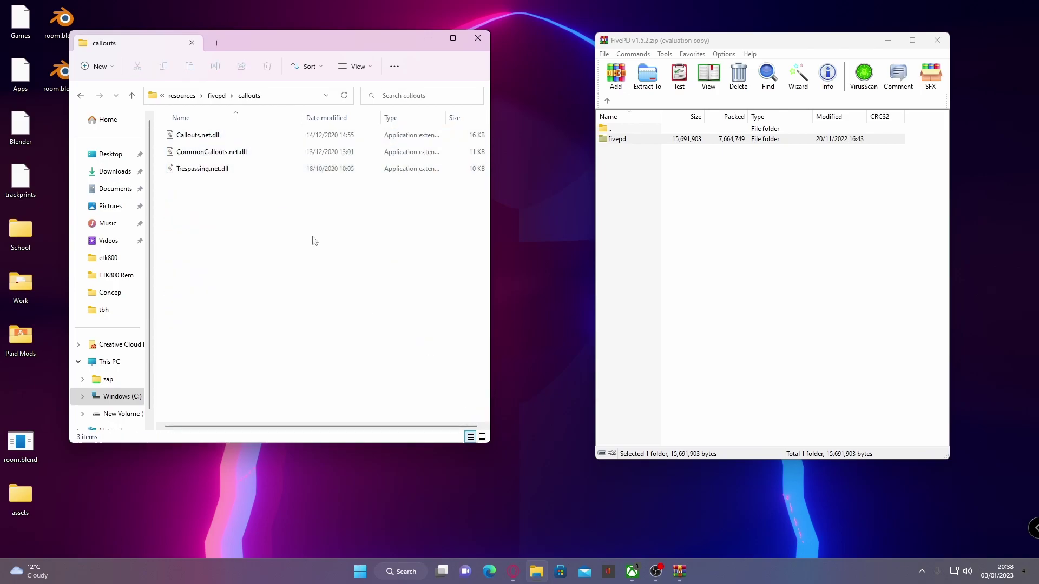
click(84, 99)
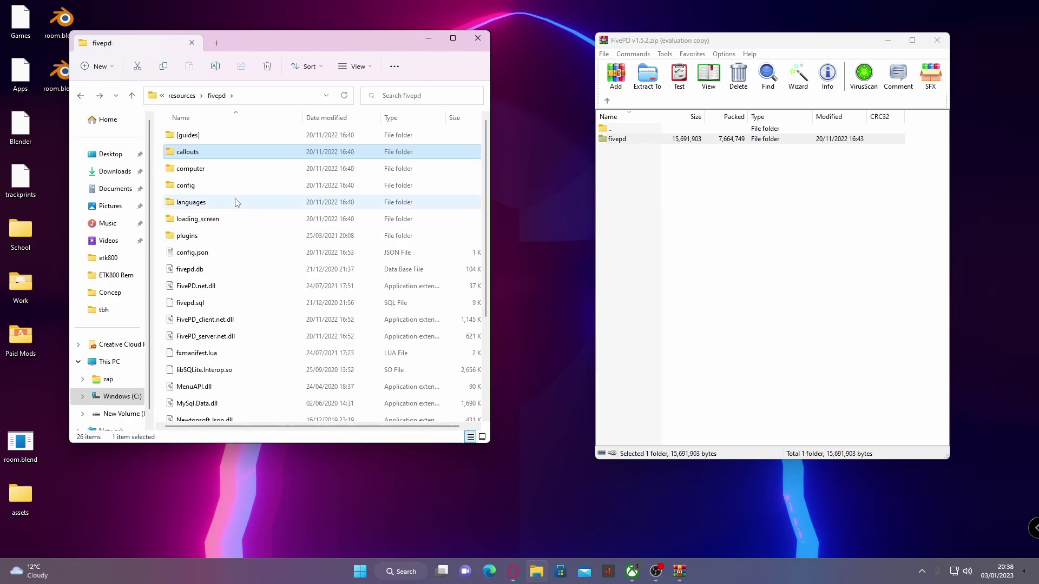
Step: Inspect the fivepd computer and config folders, then select fivepd.sql
double_click(222, 174)
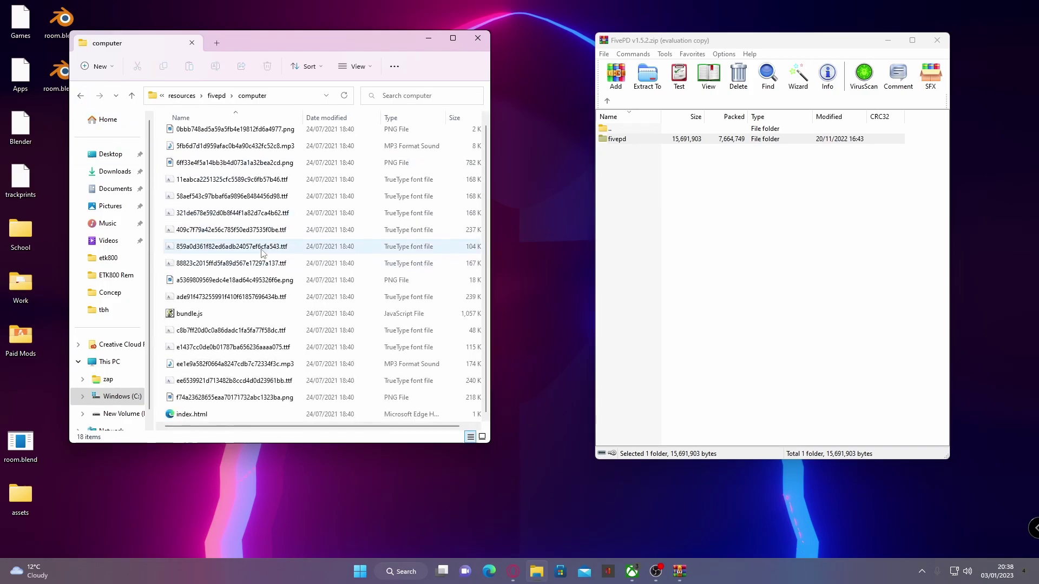
click(81, 97)
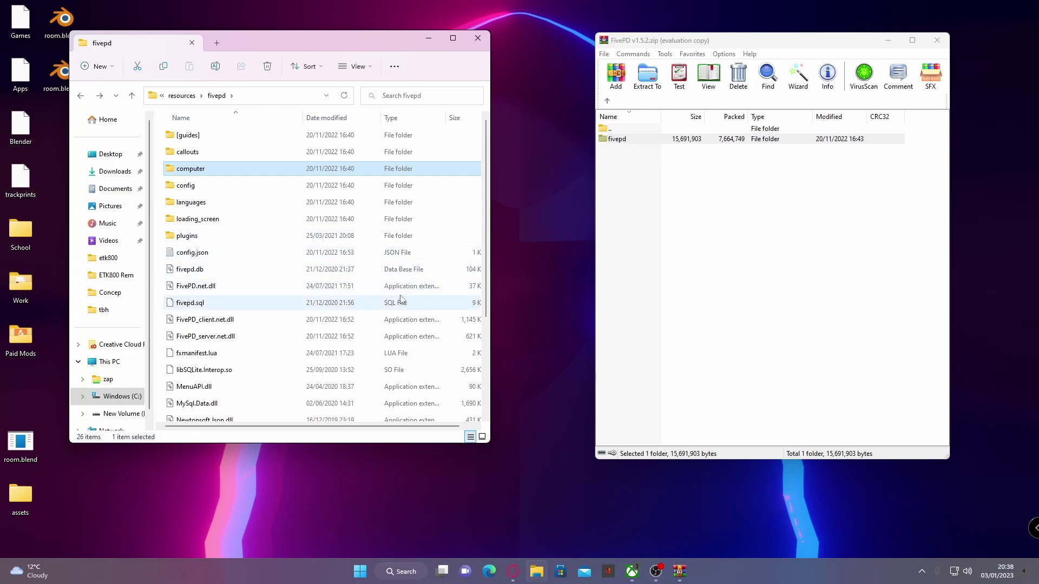
scroll(376, 303, down, 3)
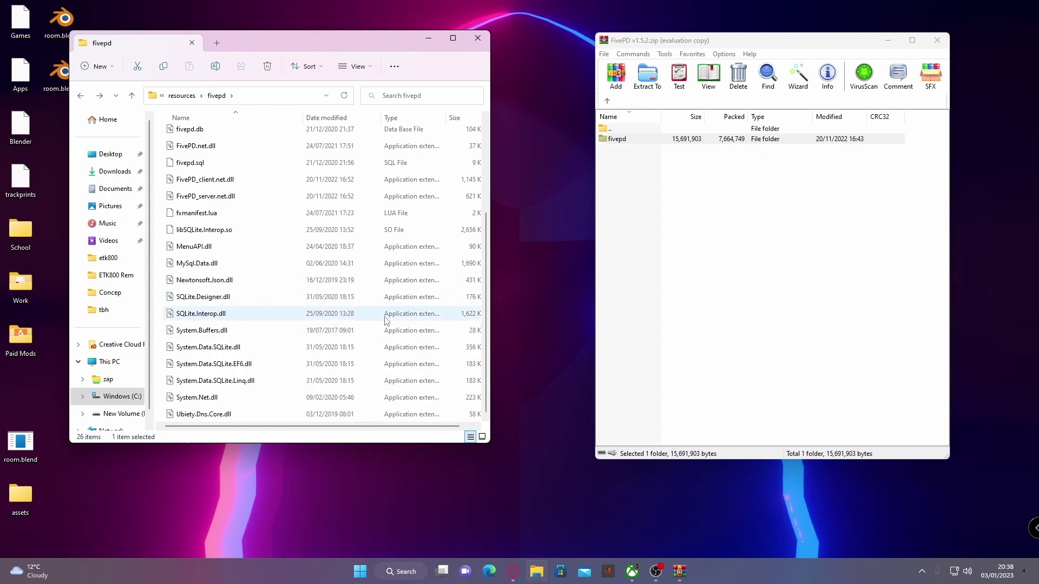
scroll(335, 325, up, 3)
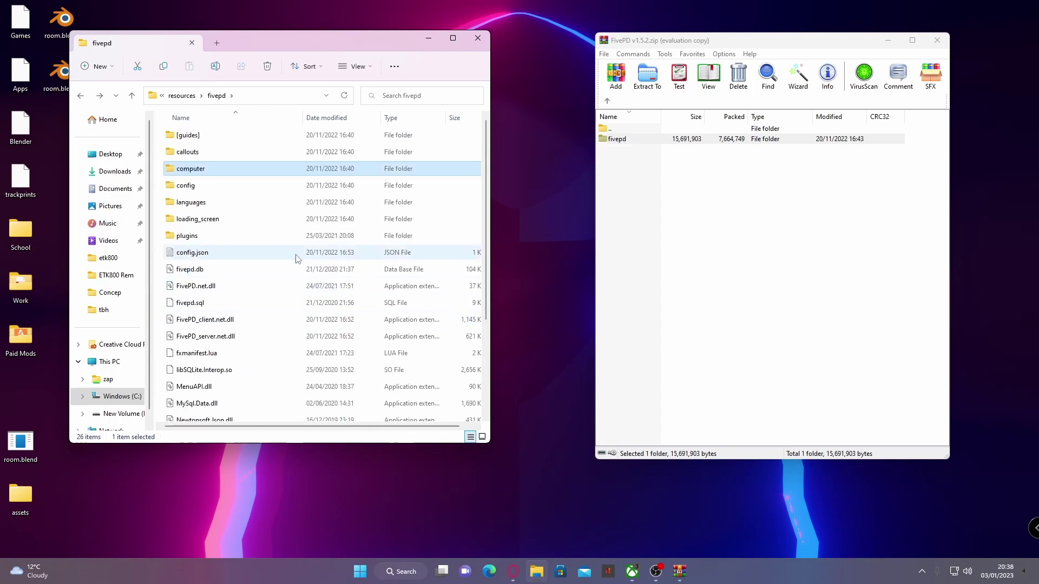
double_click(188, 185)
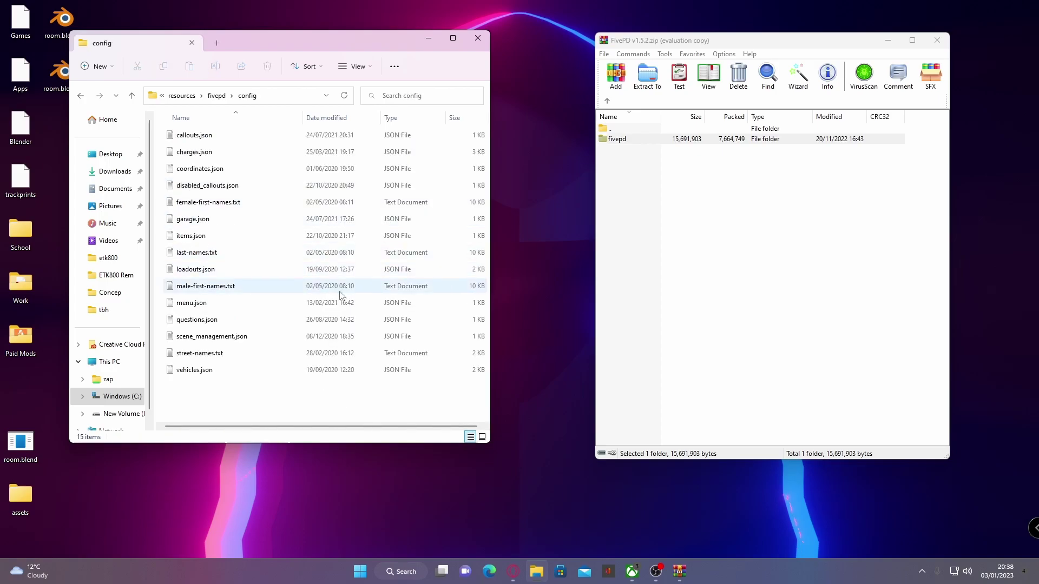
drag(316, 395, 223, 125)
click(262, 403)
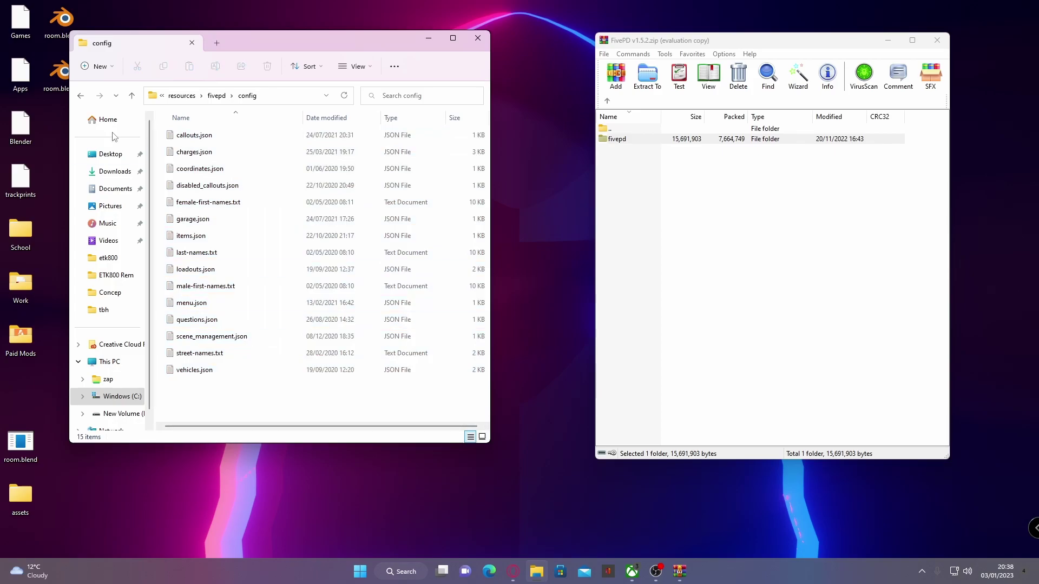
click(81, 96)
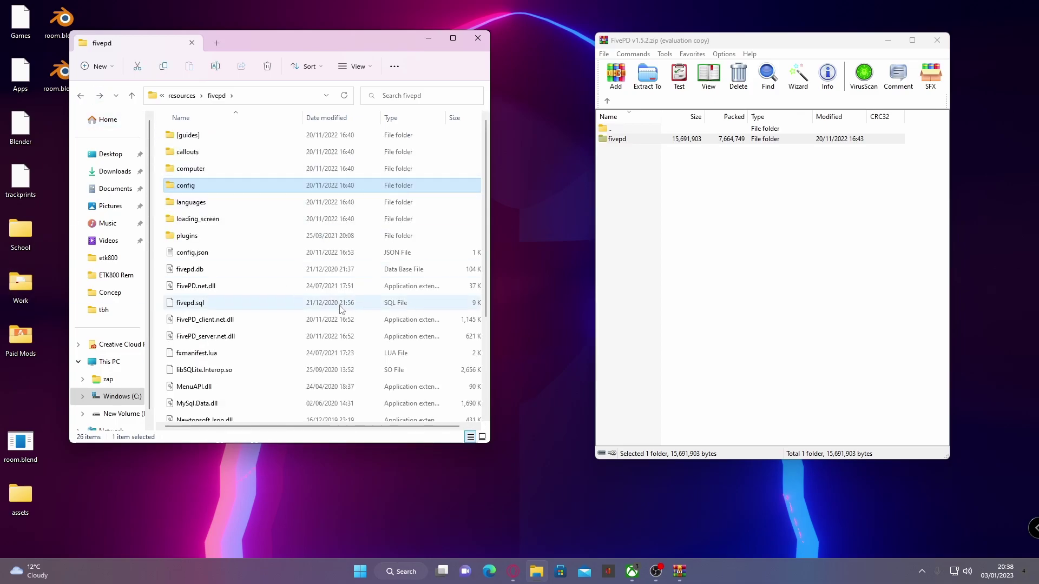
click(309, 307)
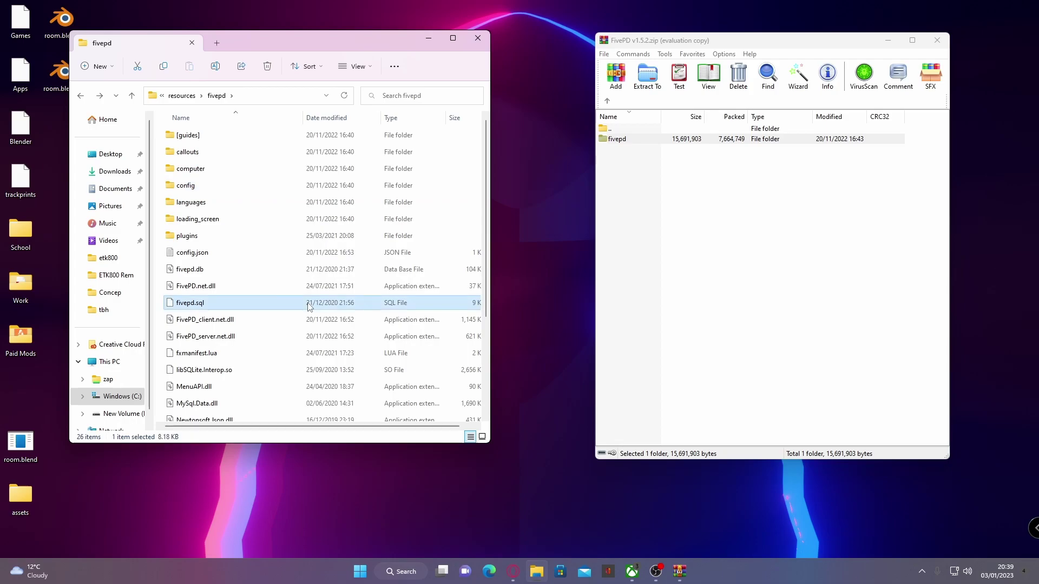
Step: Close the FivePD archive and navigate up through the breadcrumbs to the fxserver folder
click(80, 96)
click(932, 39)
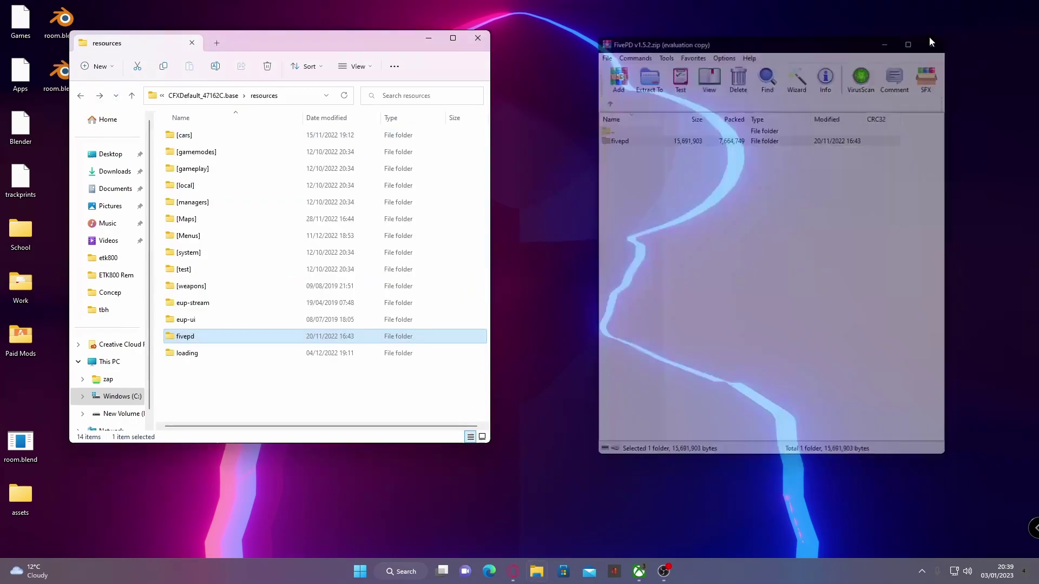
click(205, 98)
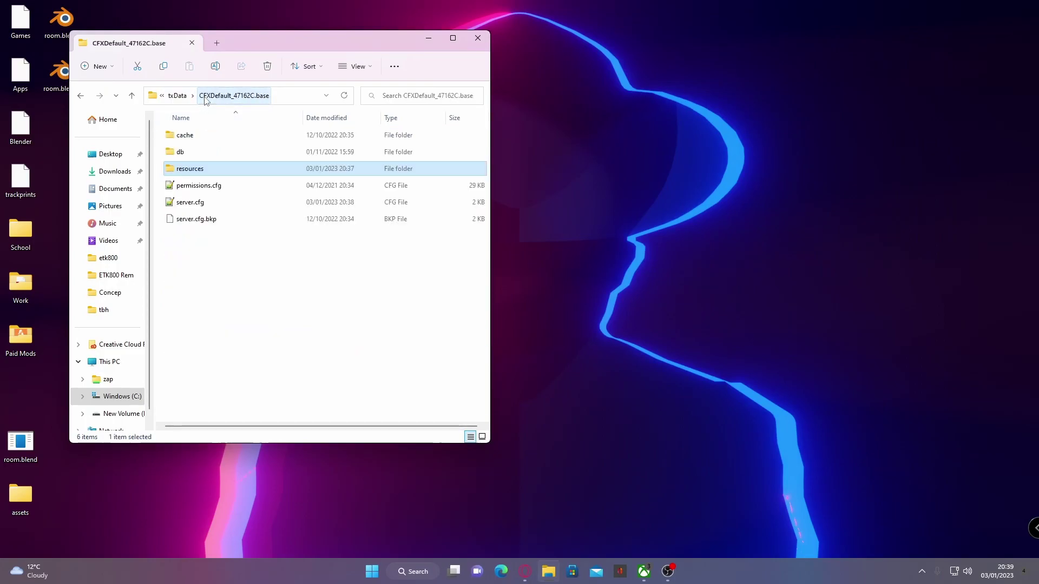
click(178, 96)
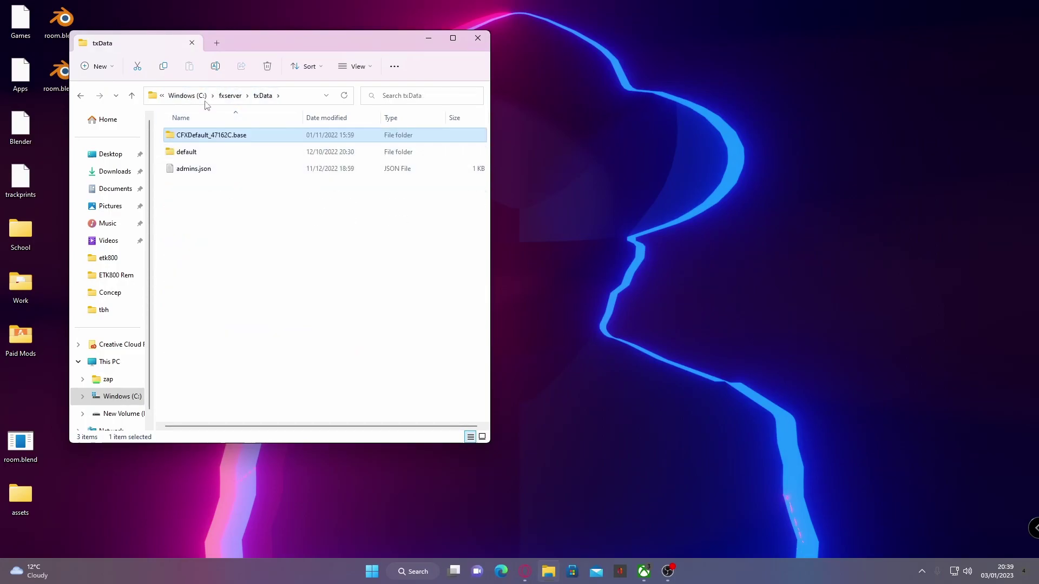
click(229, 97)
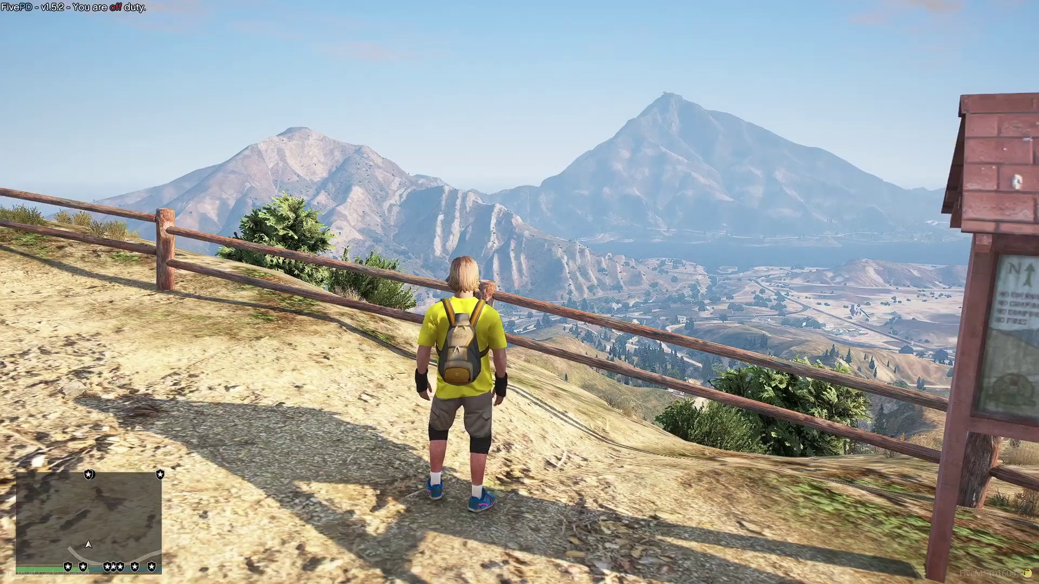
Step: Go on duty in the FivePD menu and teleport to the Mission row station
key(F11)
key(F12)
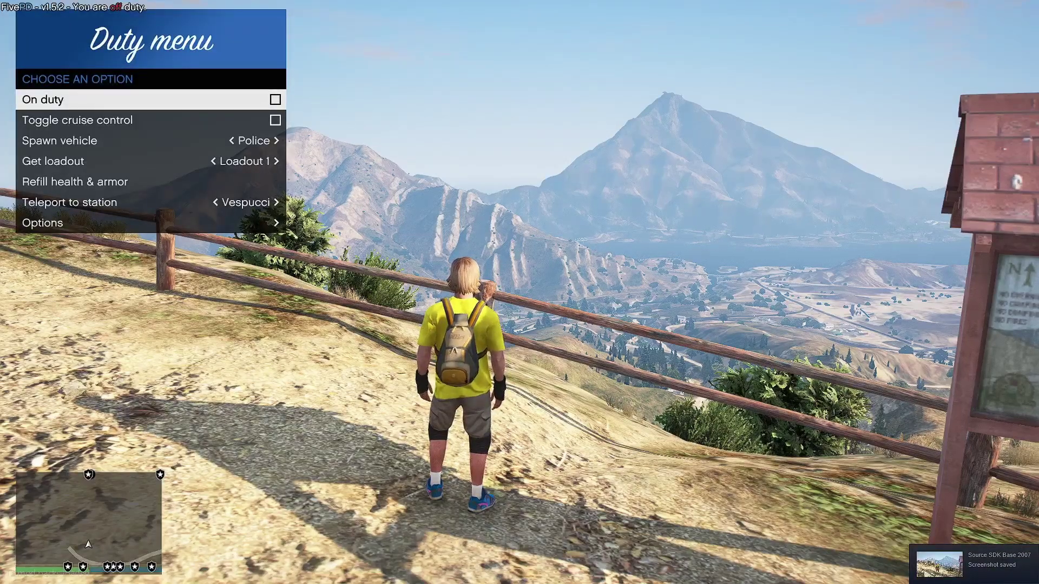
key(Return)
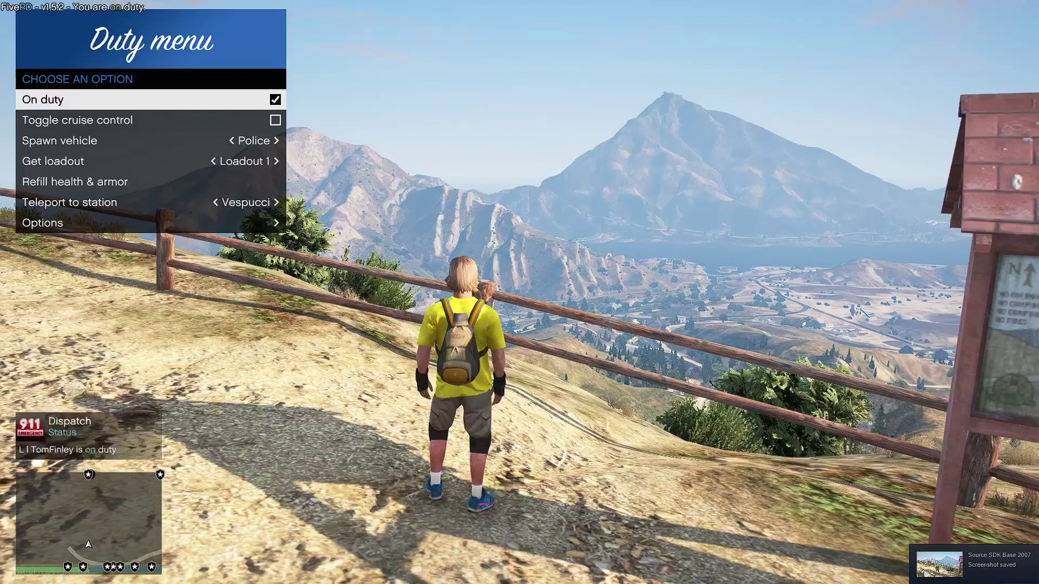
key(Down)
key(Down)
key(Down)
key(Down)
key(Down)
key(Left)
key(Left)
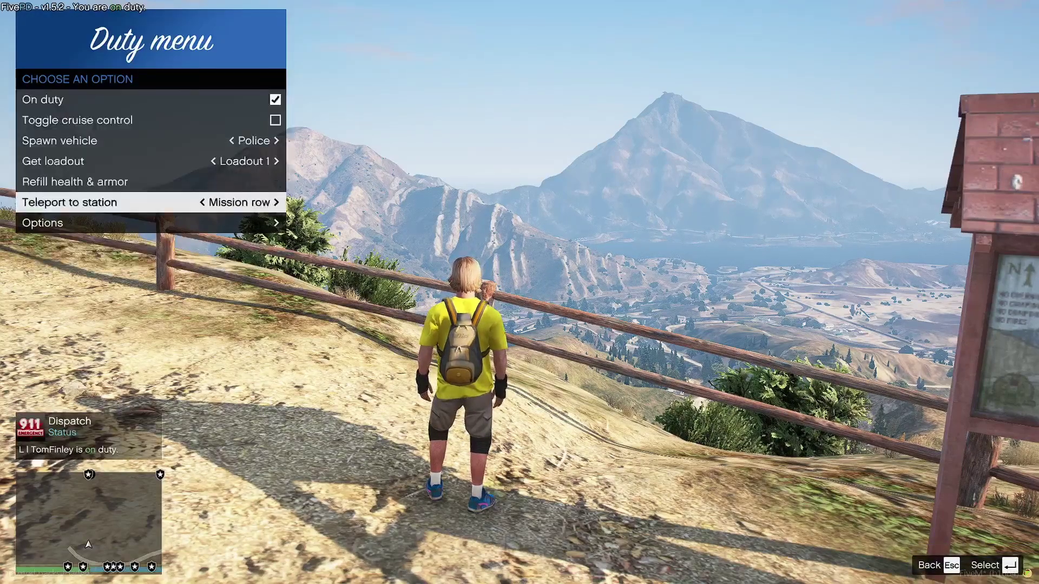
key(Right)
key(Left)
key(Return)
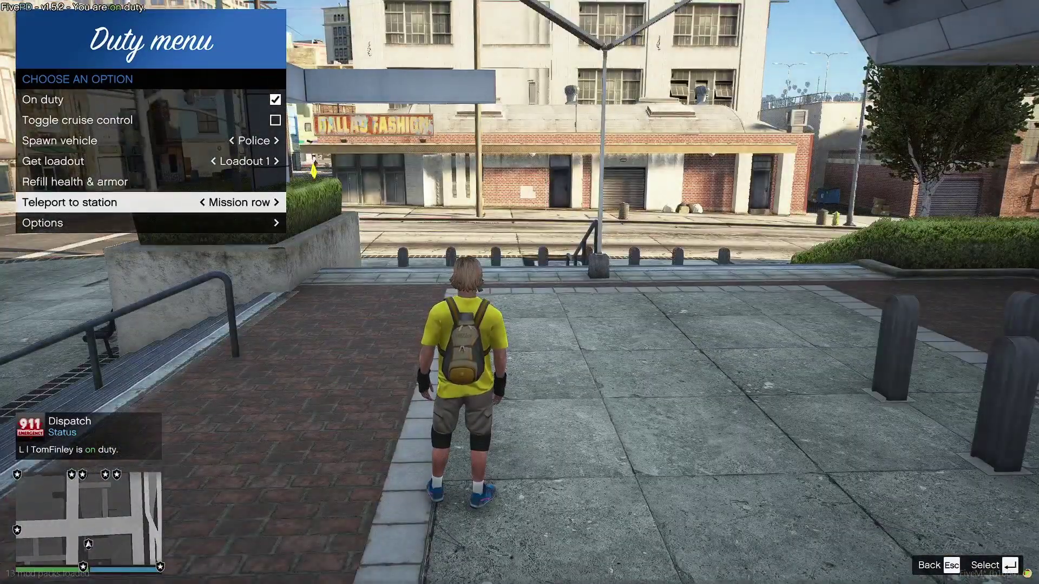
Step: Take loadout 1, set the vehicle choice to sheriff2, then close the menu and walk off
key(Up)
key(Up)
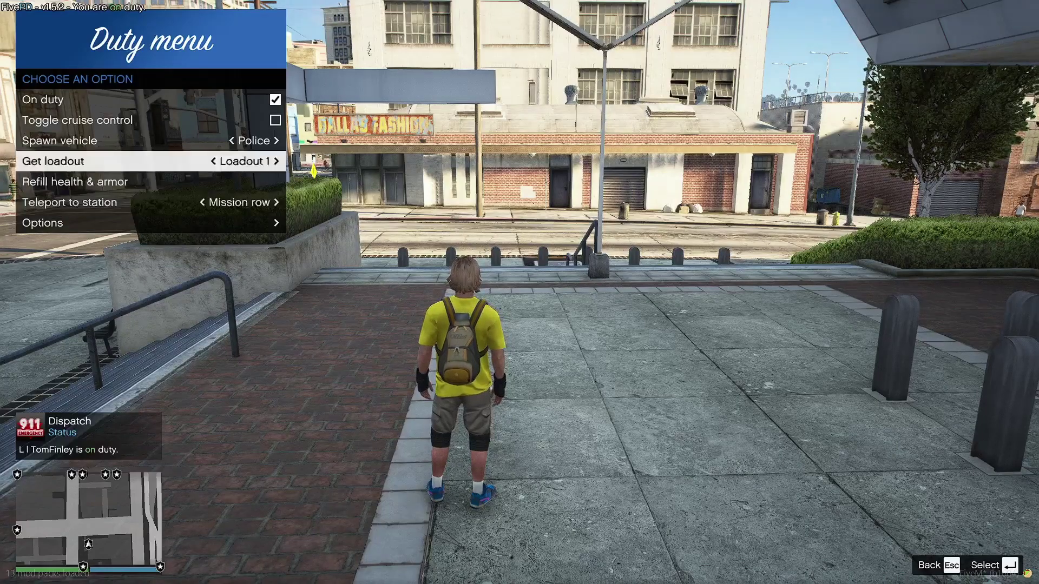
key(Return)
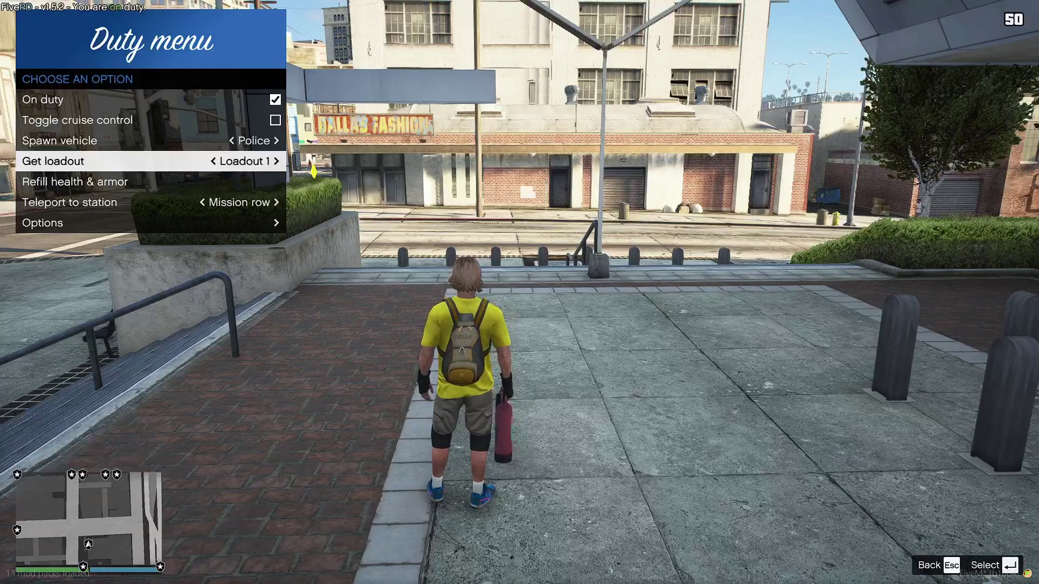
key(Down)
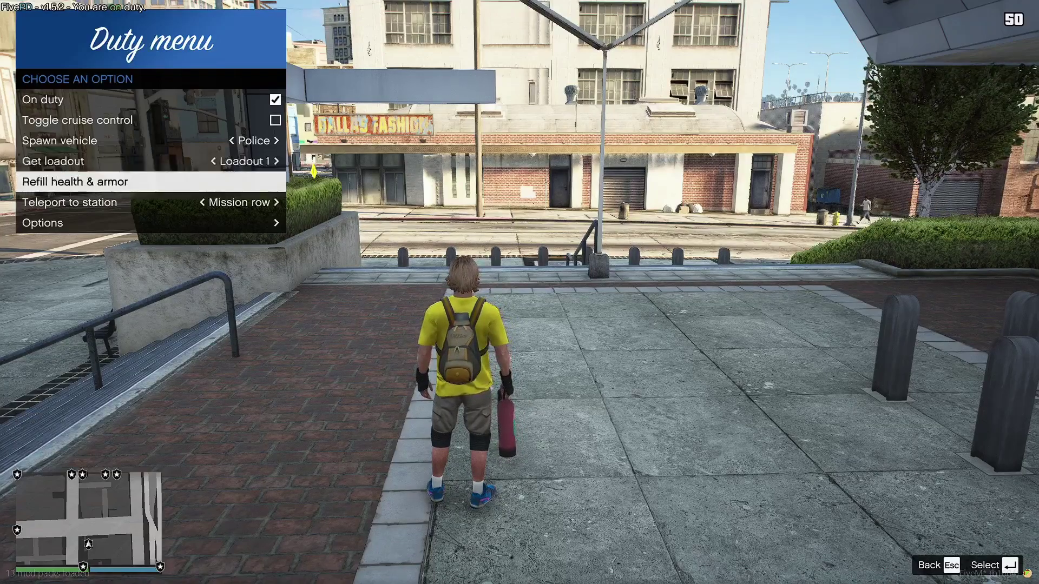
key(Up)
key(Up)
key(Right)
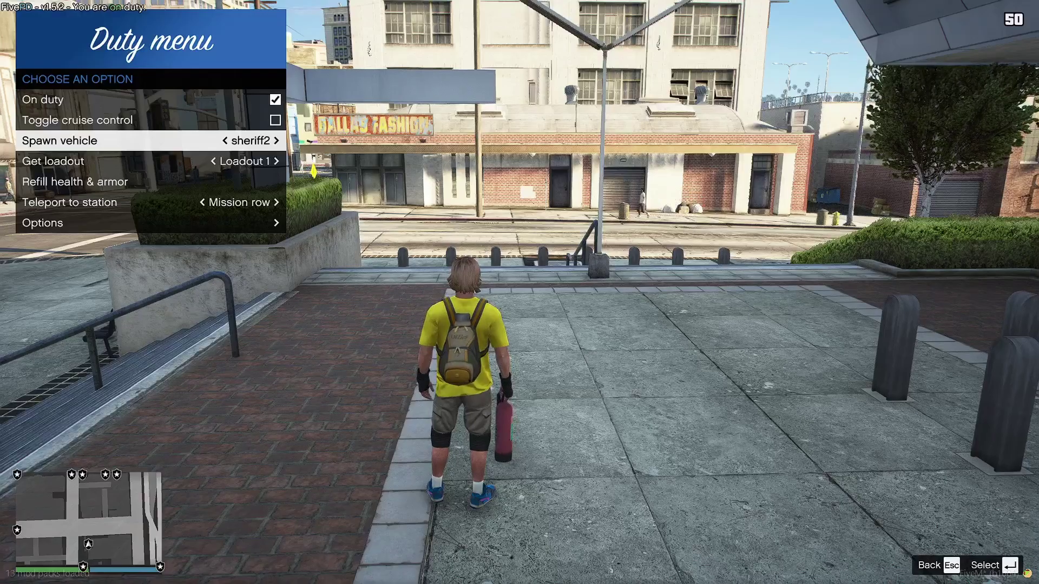
key(Escape)
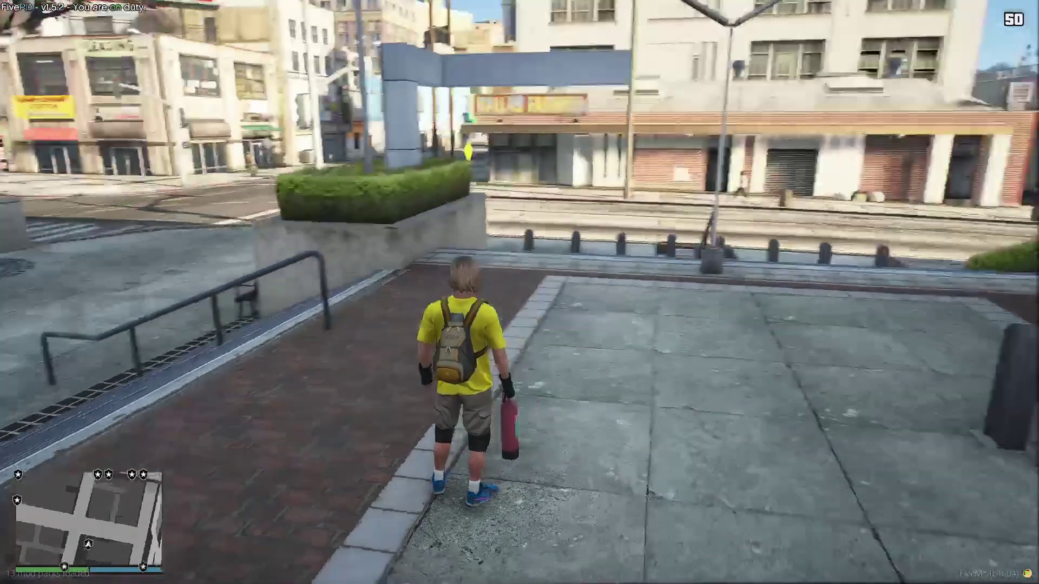
key(w)
key(Tab)
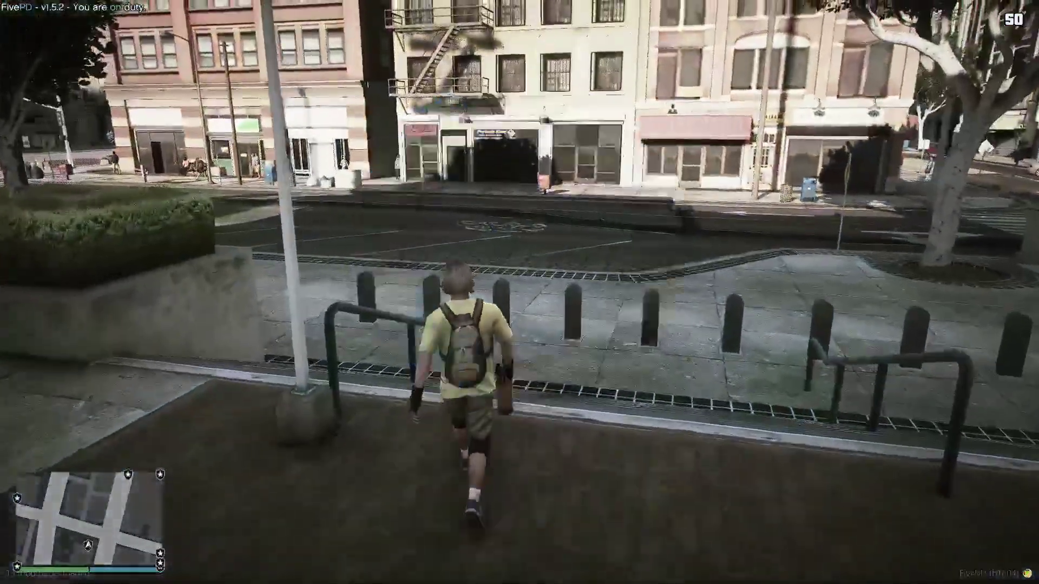
key(Tab)
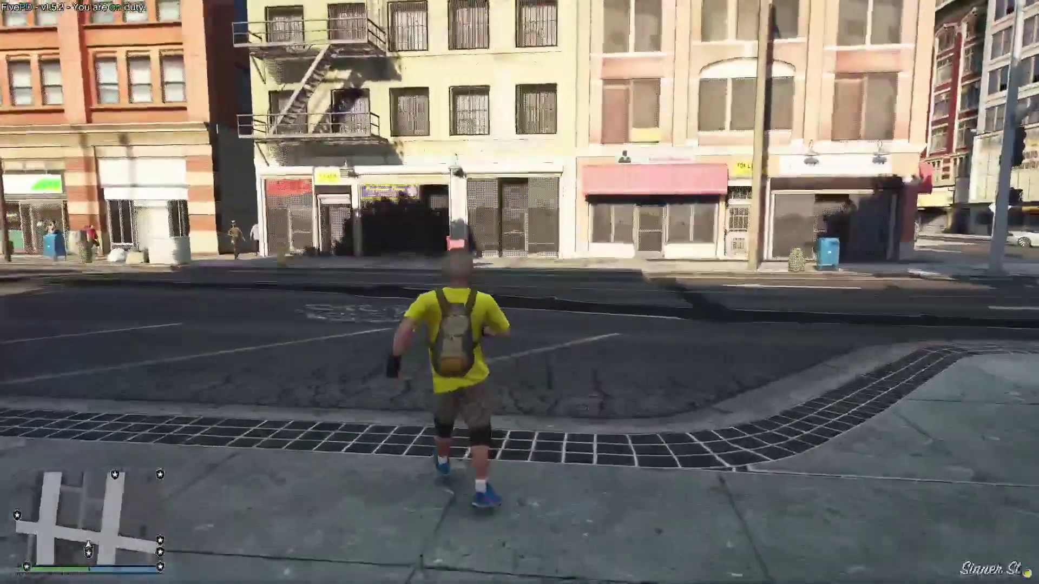
Step: Spawn the unmarkedhoe from vMenu's Addon Vehicles > Emergency list, then bring up the police computer
key(m)
key(Down)
key(Down)
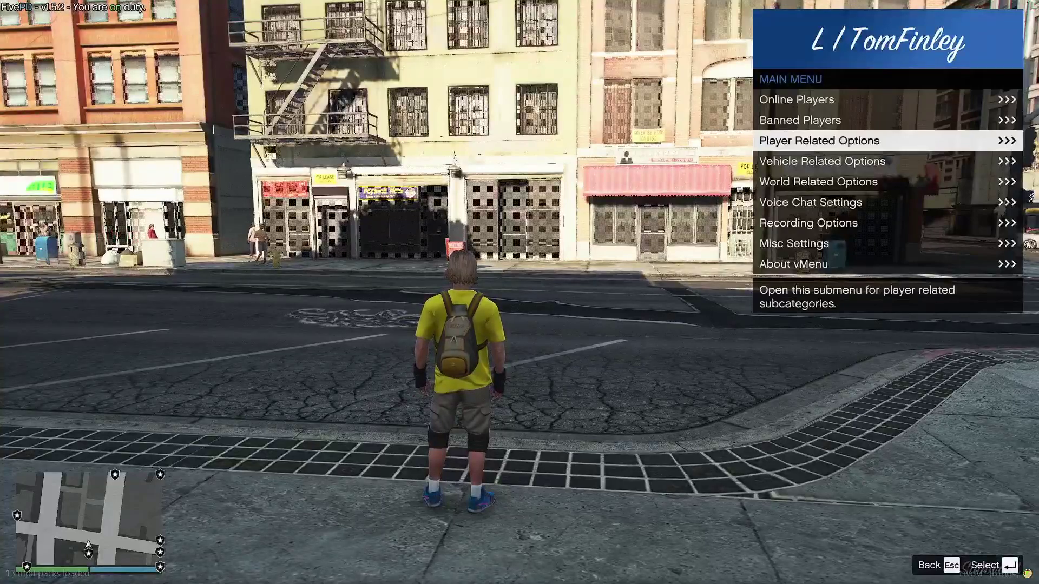
key(Down)
key(Return)
key(Down)
key(Return)
key(Down)
key(Down)
key(Down)
key(Return)
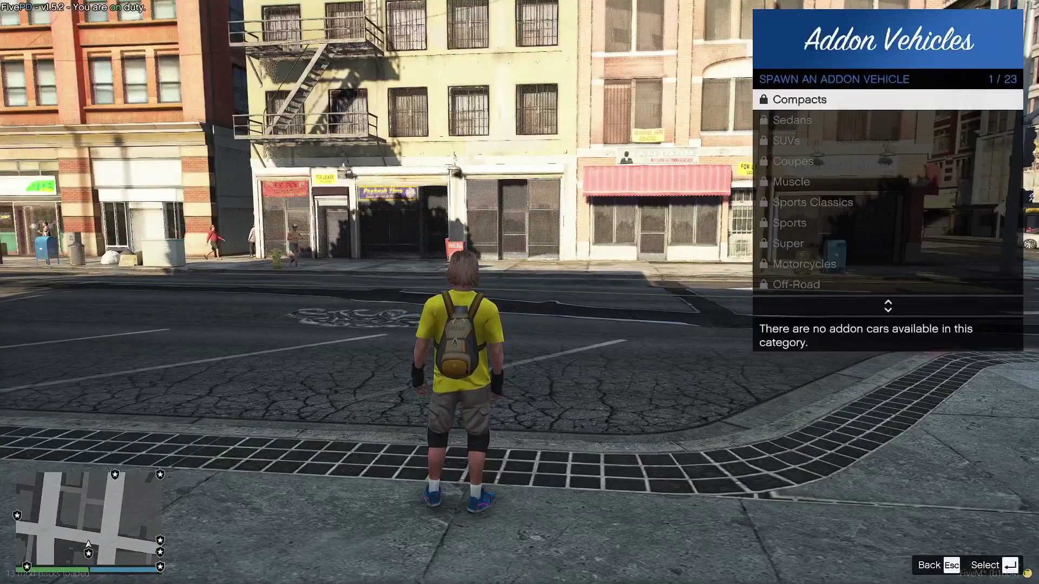
key(Up)
key(Up)
key(Up)
key(Up)
key(Up)
key(Return)
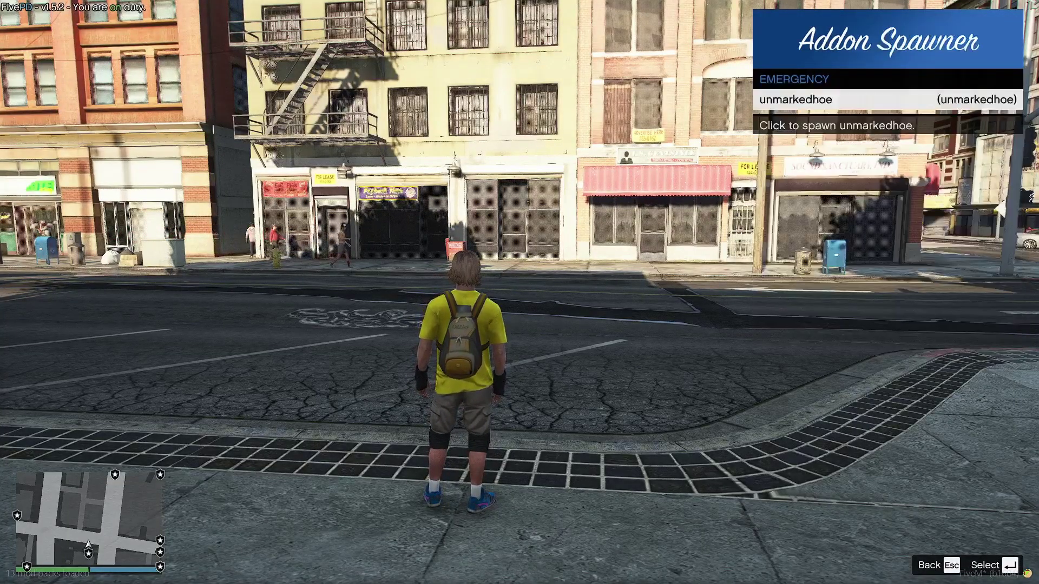
key(Return)
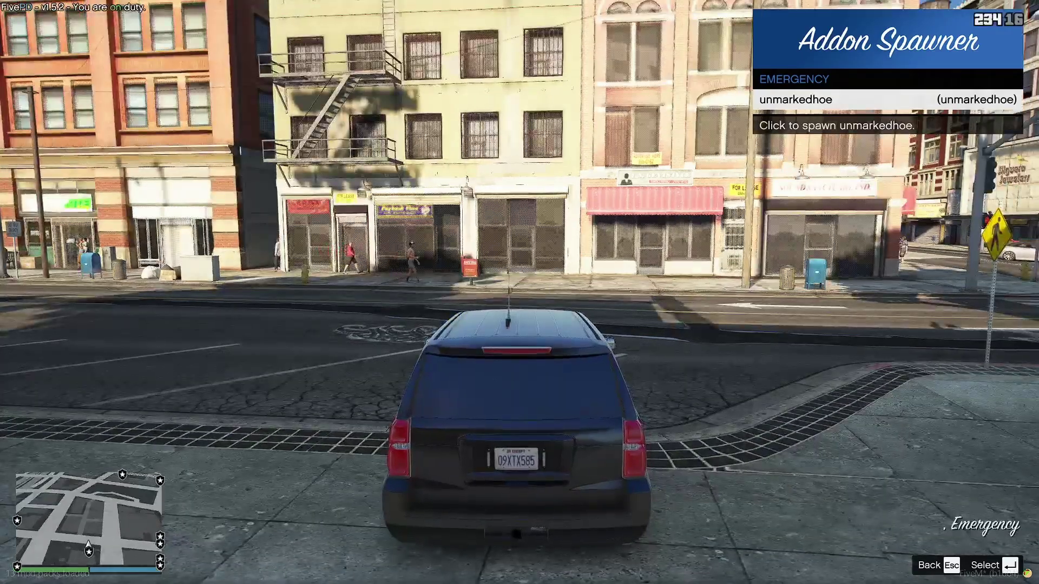
key(Escape)
key(Escape)
key(Escape)
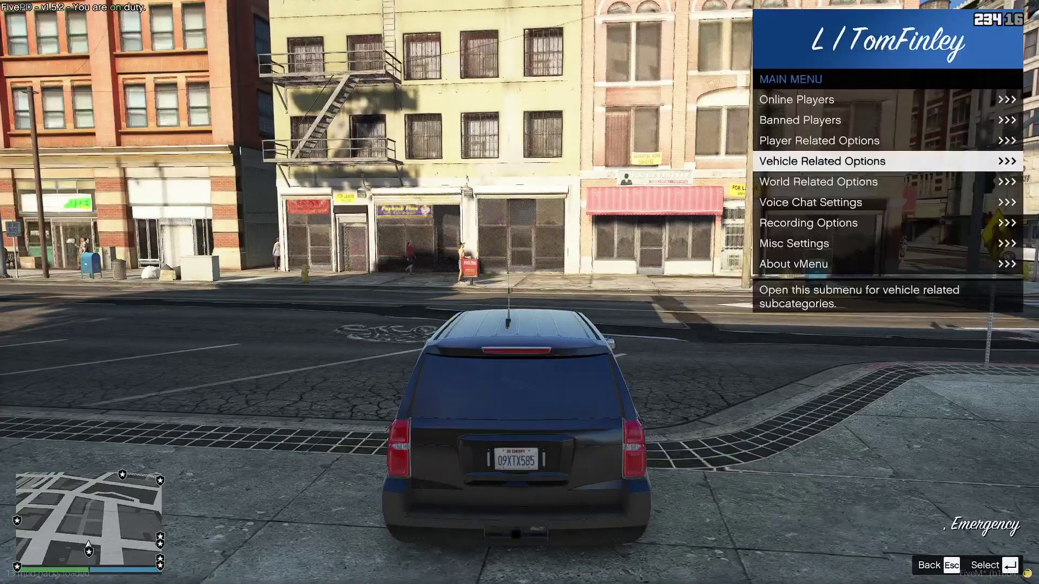
key(Escape)
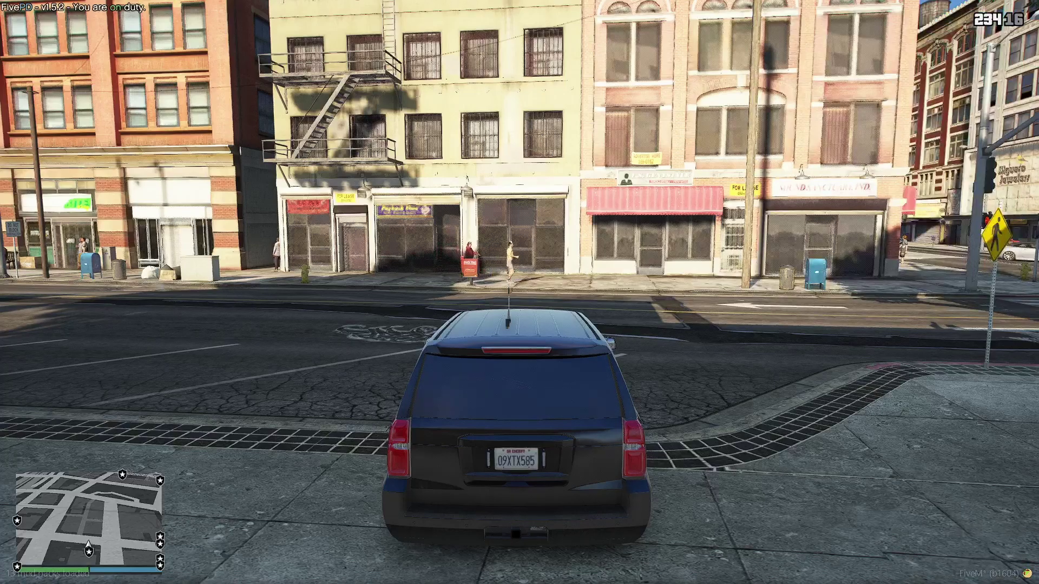
key(q)
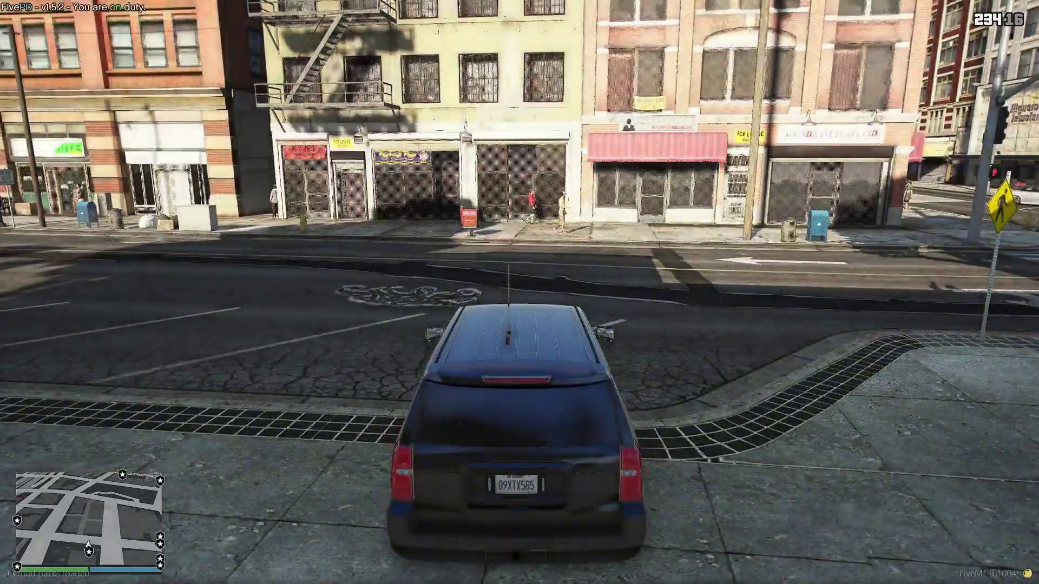
key(F11)
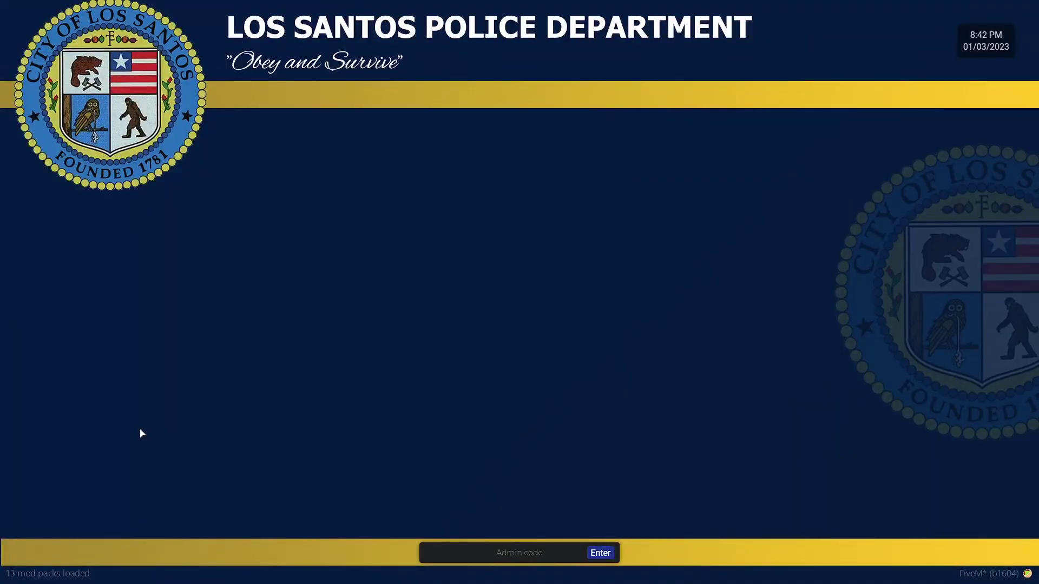
Step: Log into the police computer with the admin code and start a new department
click(517, 545)
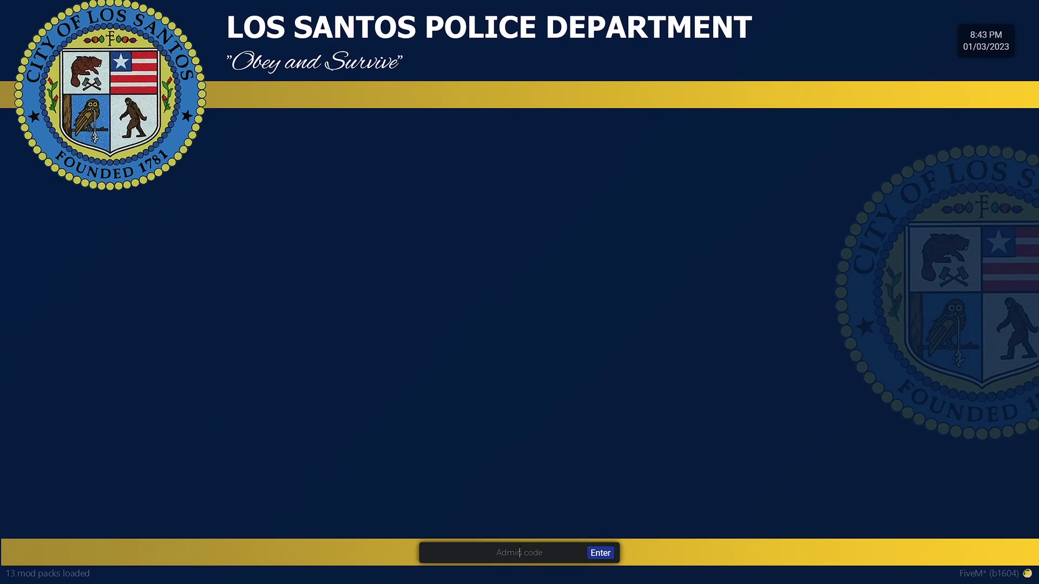
text(admin)
click(600, 557)
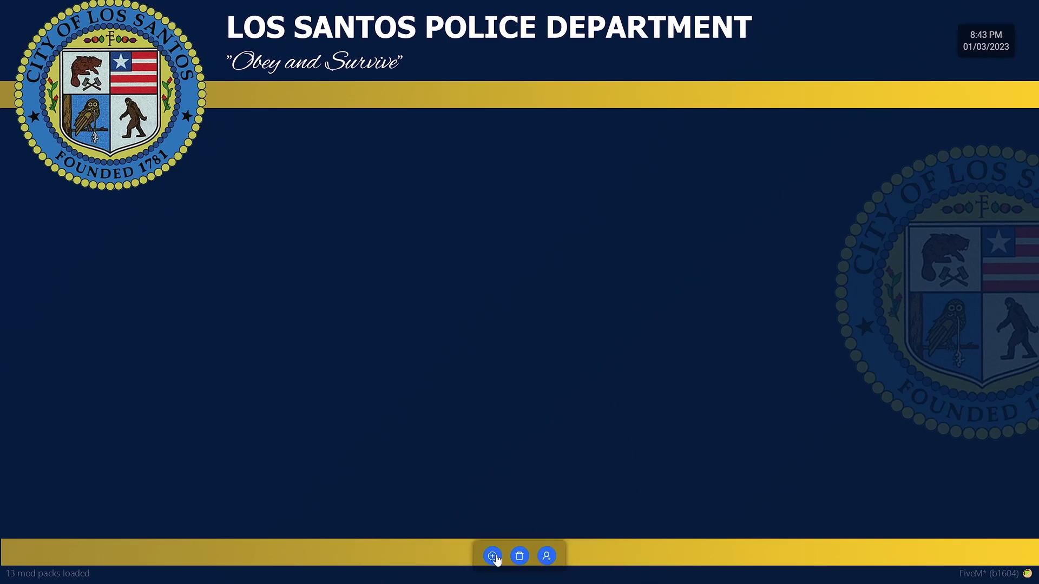
click(493, 556)
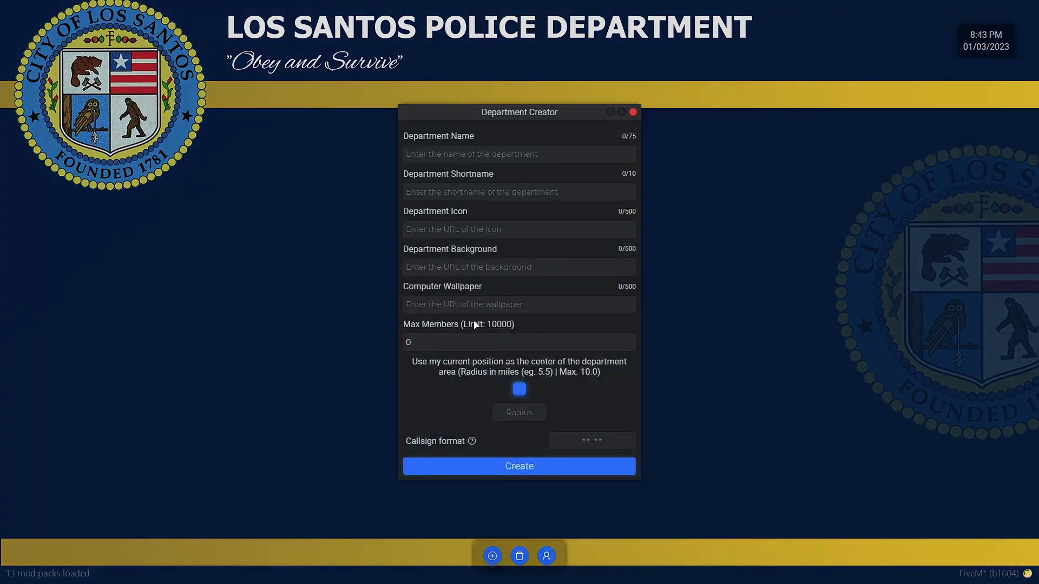
Step: Name the department 'Los Santos Police dept' with shortname LSPD
click(456, 157)
text(LSPD)
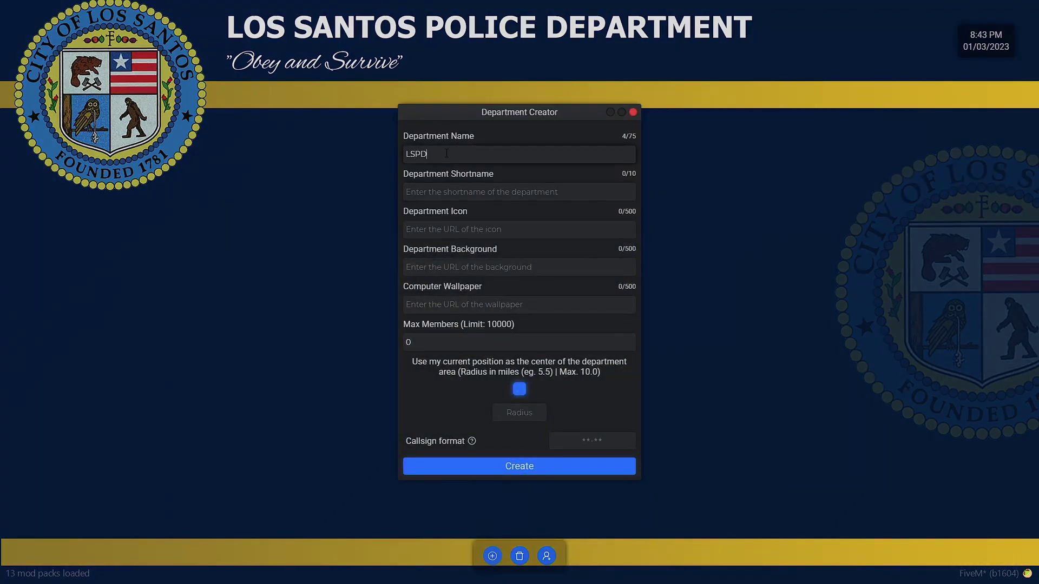
text(SP)
key(BackSpace)
key(BackSpace)
text(ept)
click(521, 193)
text(LAPD)
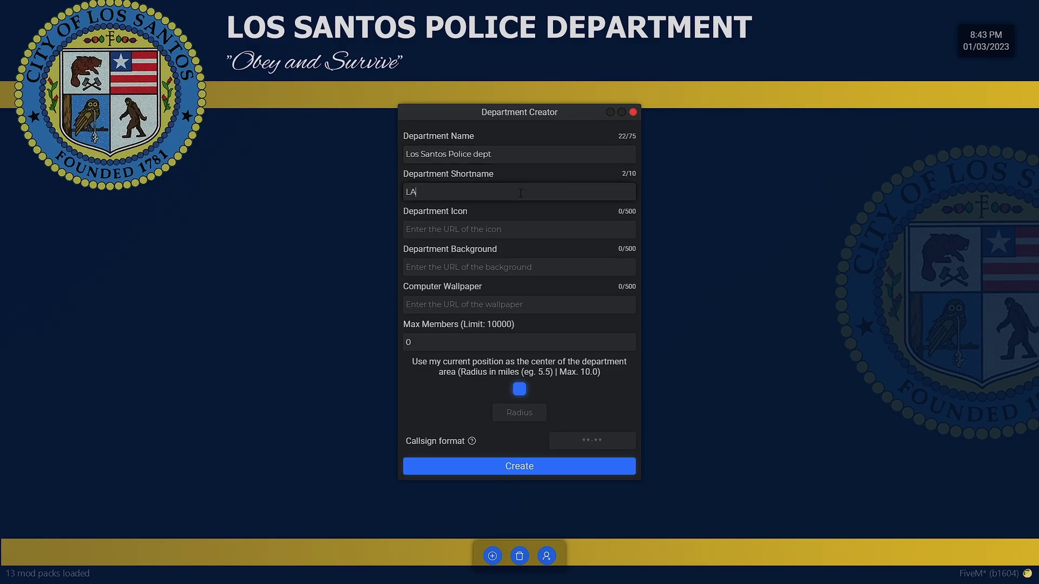
click(510, 232)
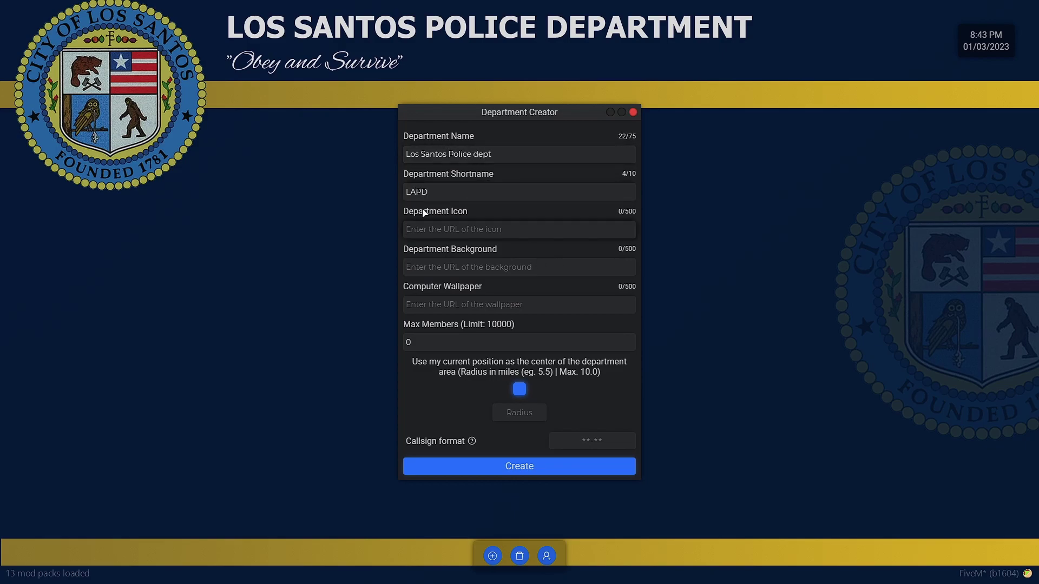
double_click(413, 193)
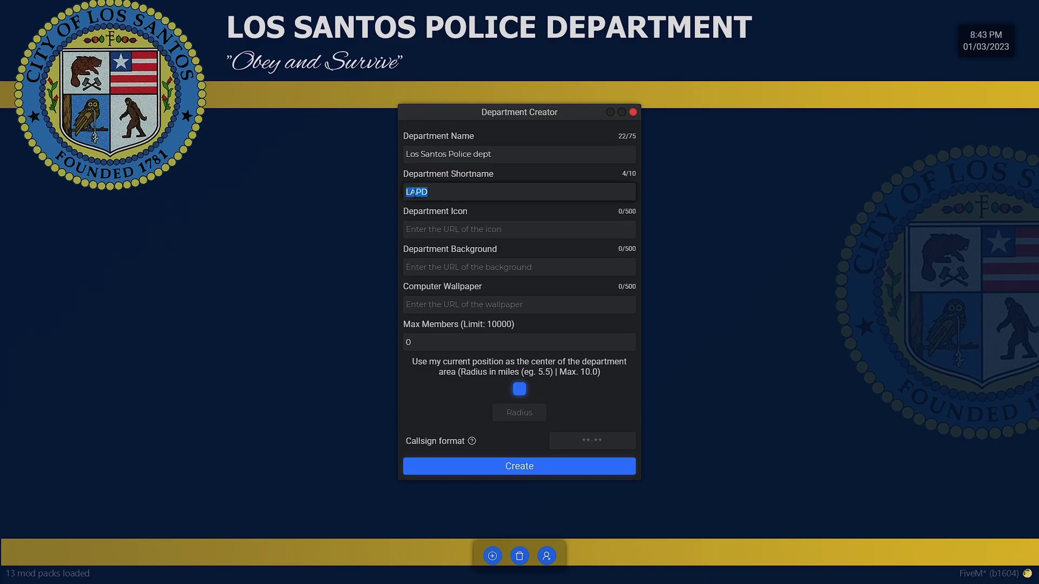
click(416, 193)
text(S)
click(456, 230)
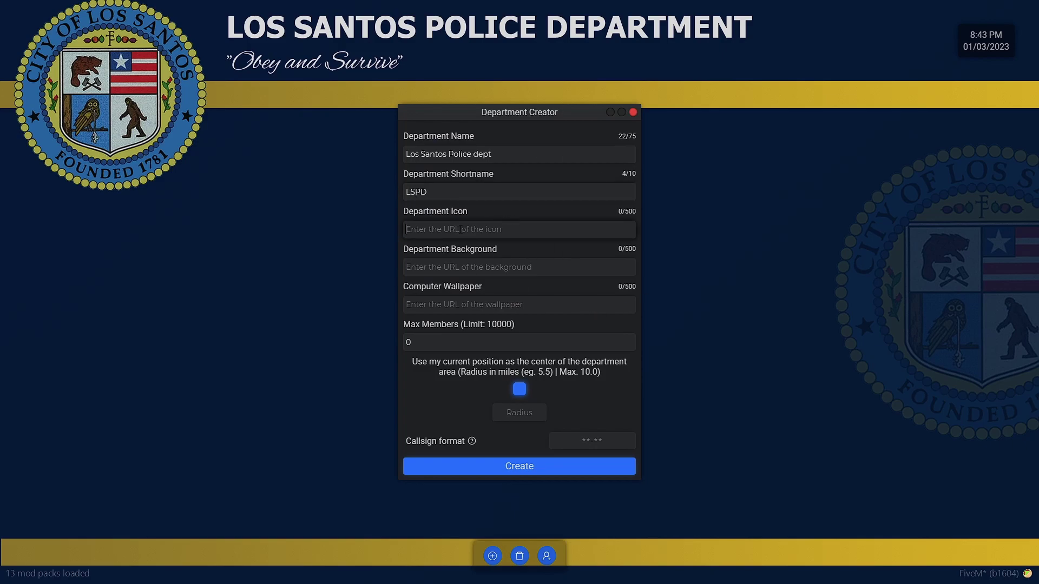
Step: Set max members to 100 and callsign format NLNN, then create the department
click(489, 265)
click(502, 345)
text(100)
mouse_move(611, 439)
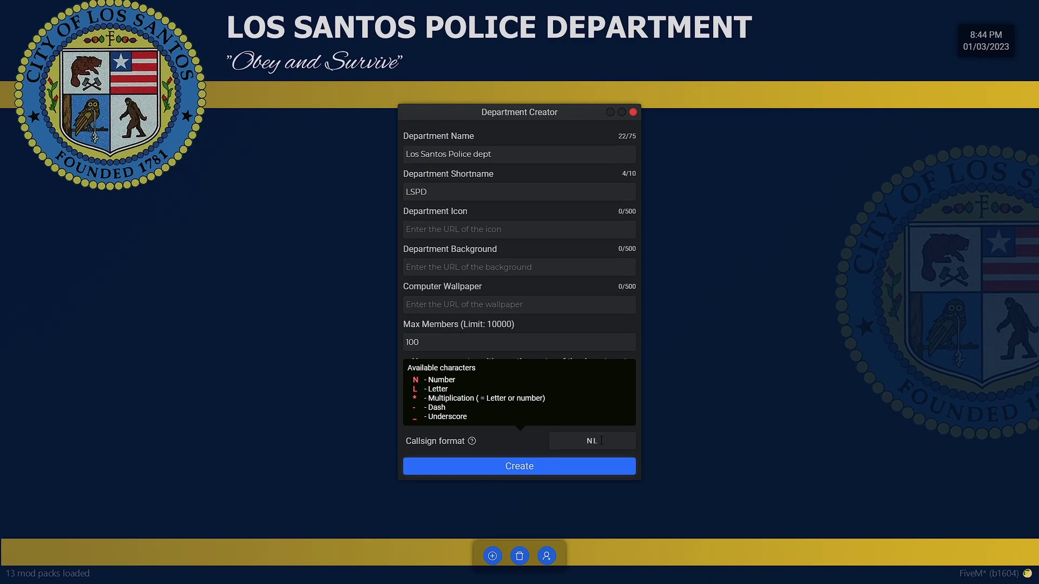
text(NN)
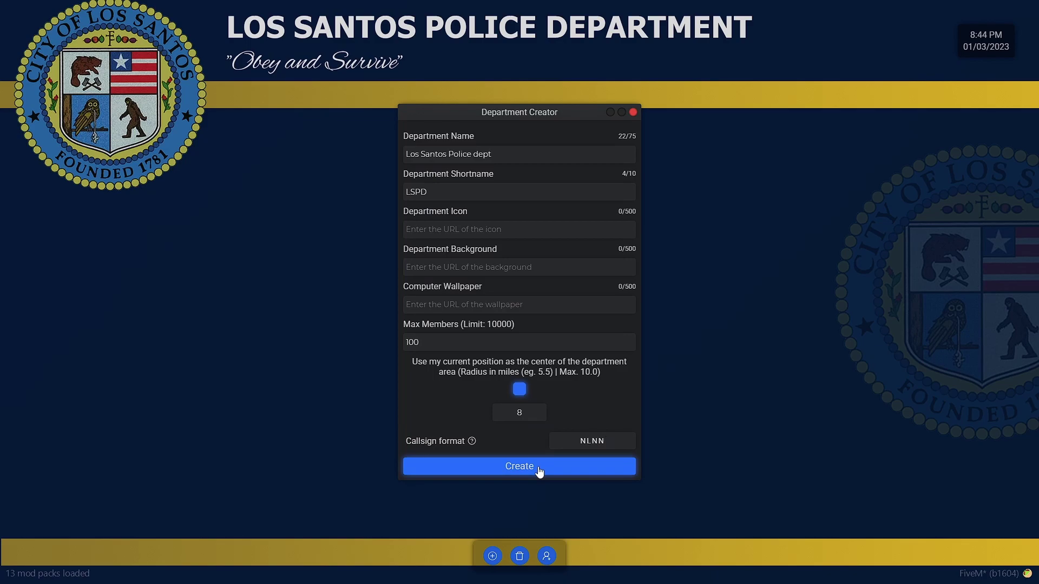
click(579, 469)
Step: Join Los Santos Police dept and view the plate check, reports, callouts, backup and services pages
click(530, 263)
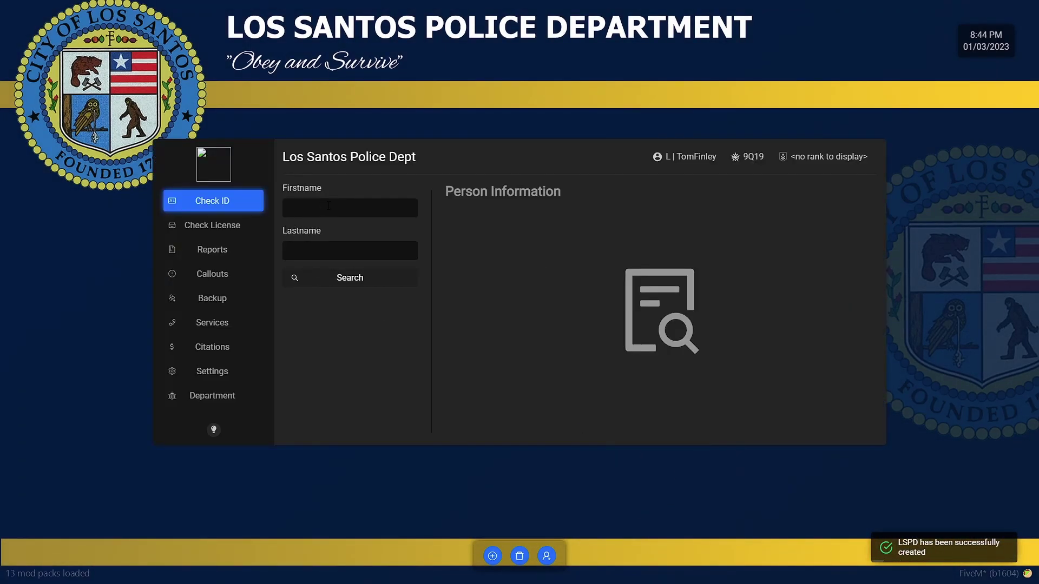
click(235, 230)
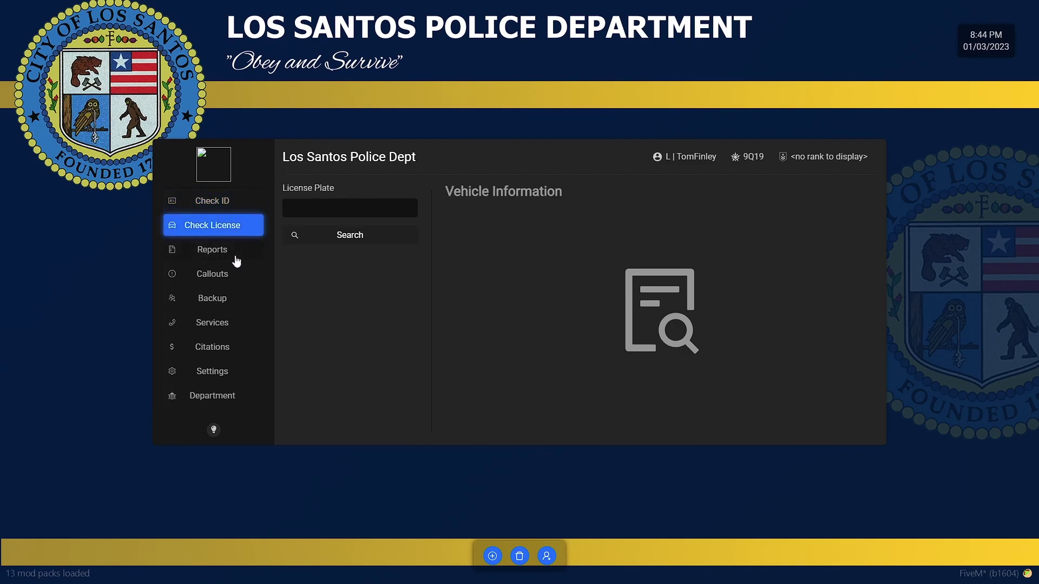
click(236, 259)
click(236, 277)
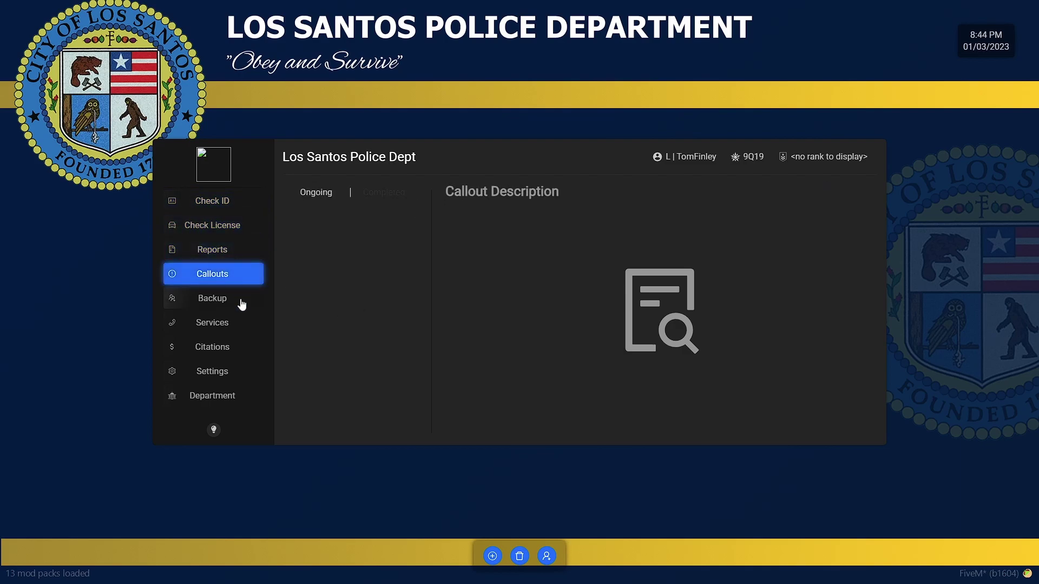
click(239, 300)
click(201, 325)
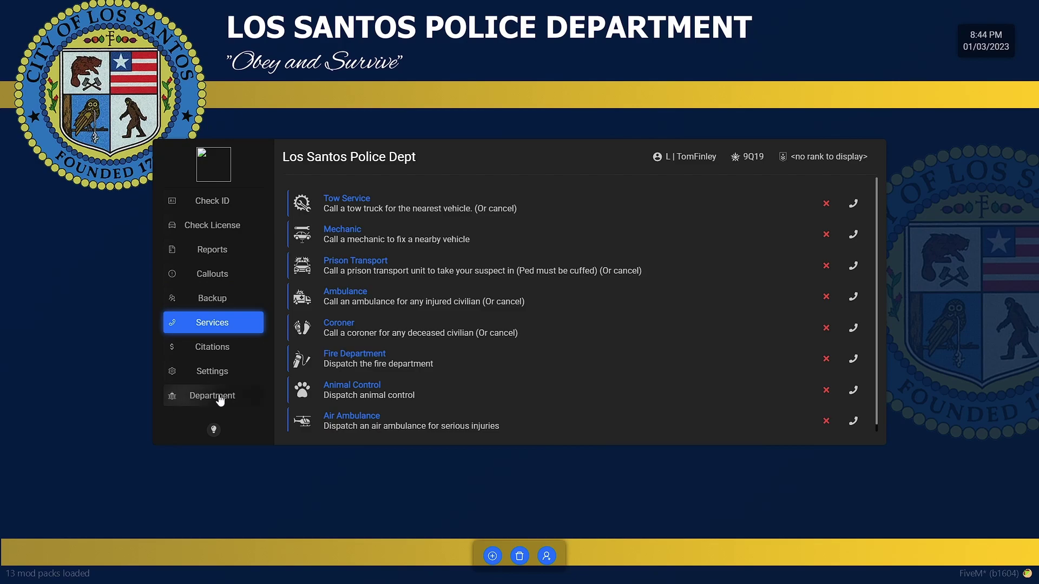
Step: Review Department settings and member rank options, then start creating a new rank
click(187, 395)
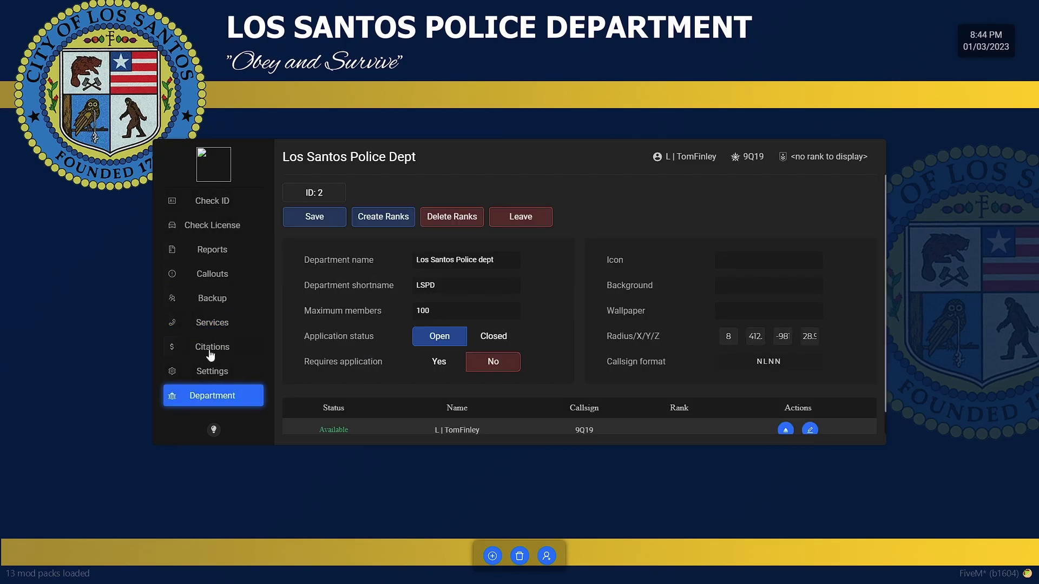
scroll(465, 400, down, 1)
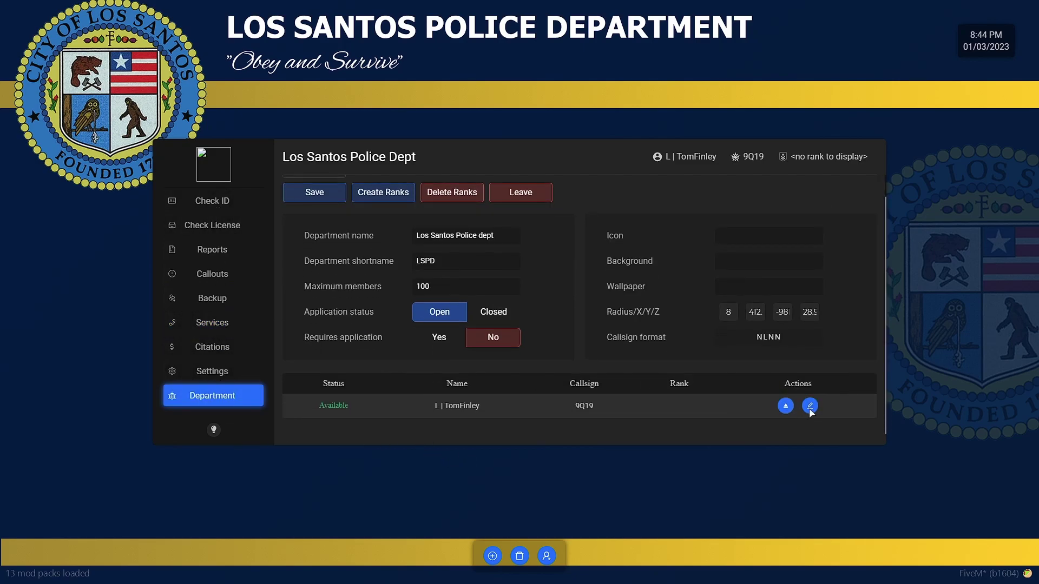
click(786, 410)
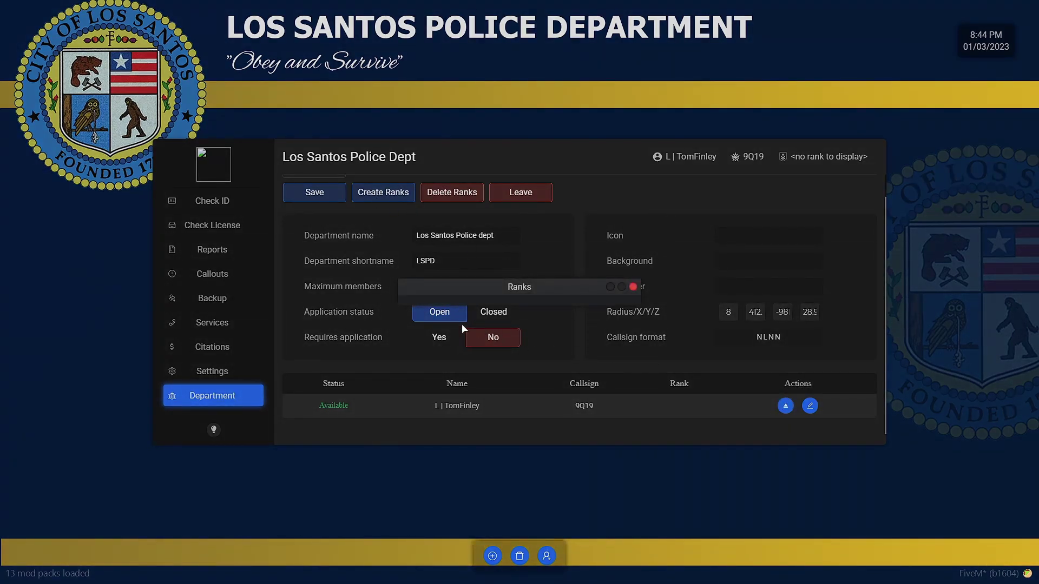
click(632, 287)
click(383, 194)
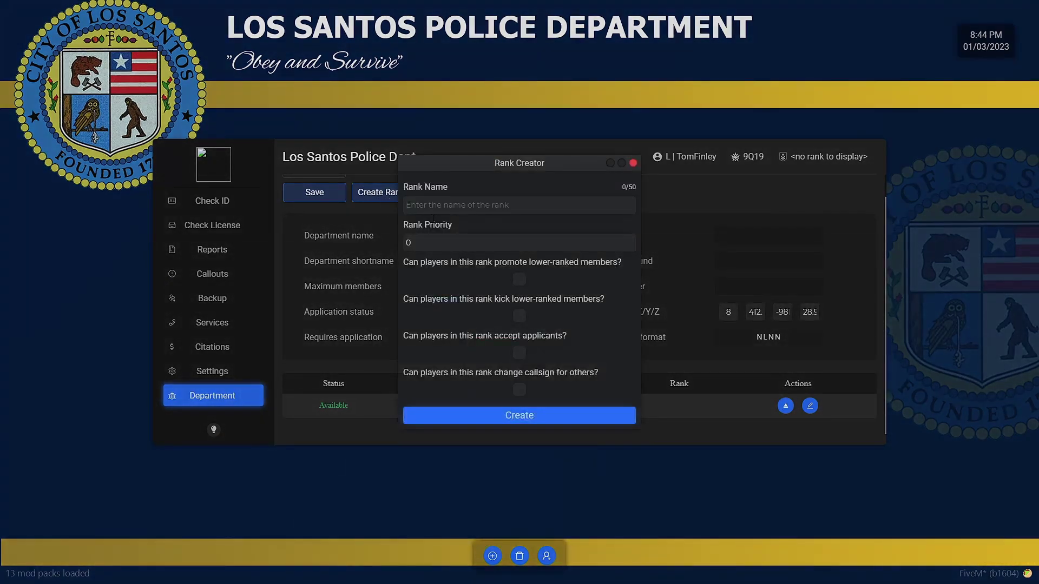
drag(516, 249, 344, 251)
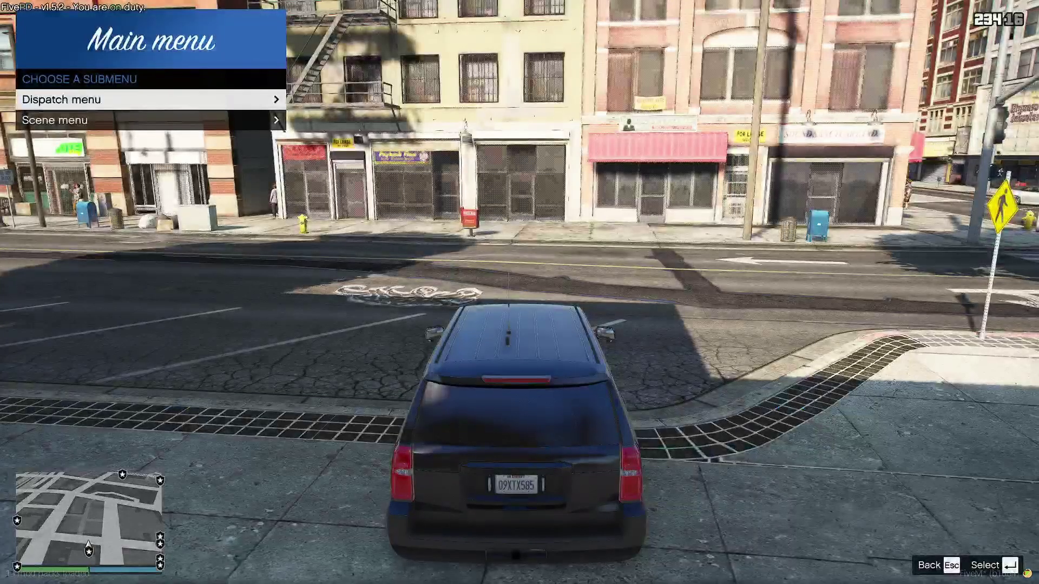
Step: Close the FivePD main menu and view the parked unmarked SUV from its side
key(Escape)
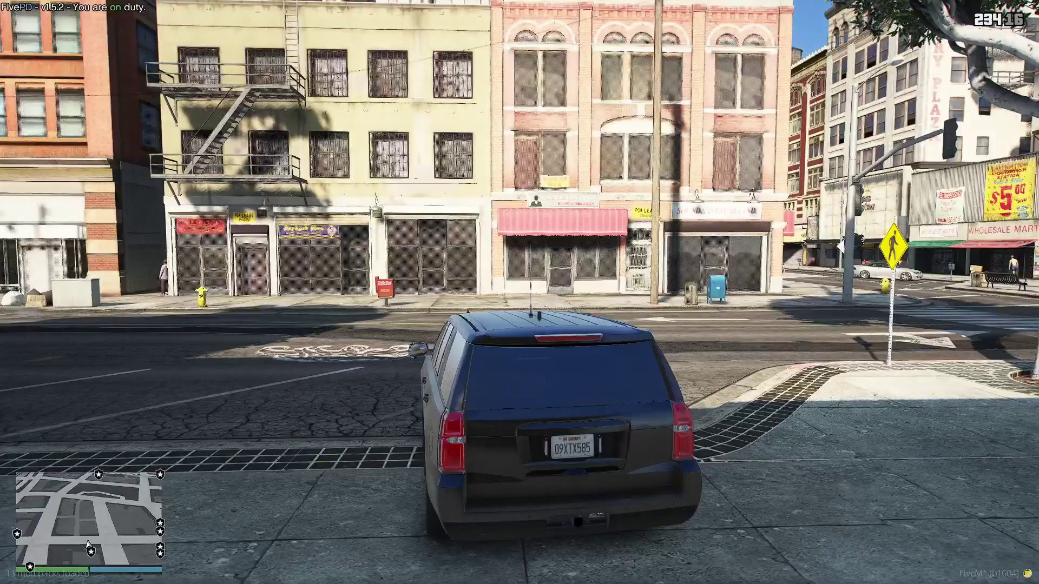
mouse_move(519, 292)
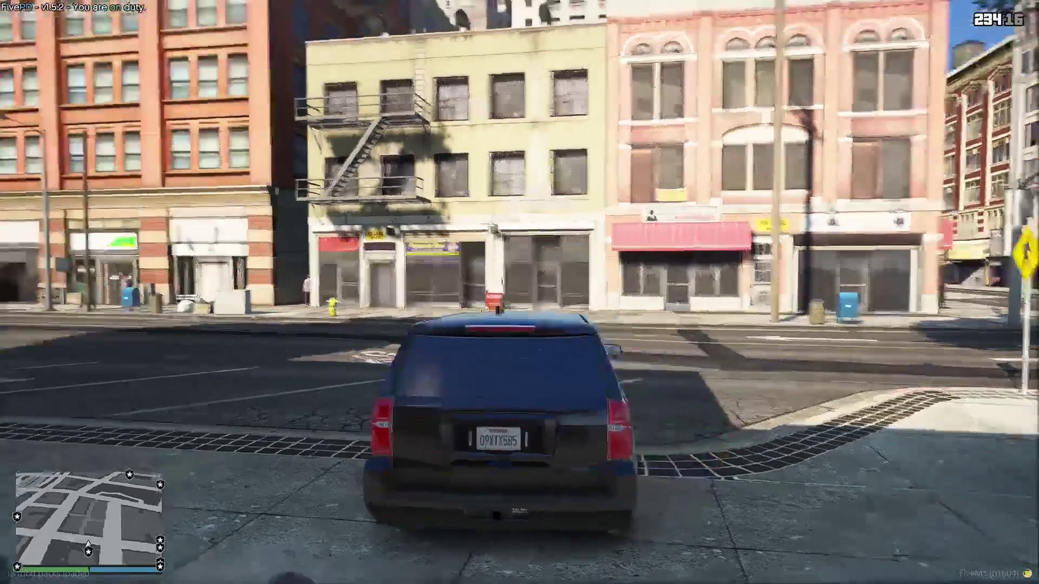